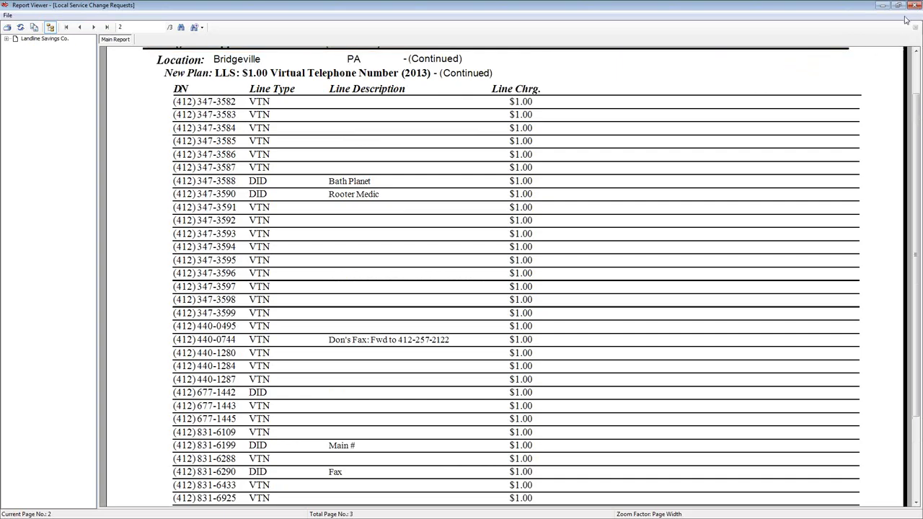
Step: Close the report viewer and start the LandLine Local service change requests report
key("alt+F4")
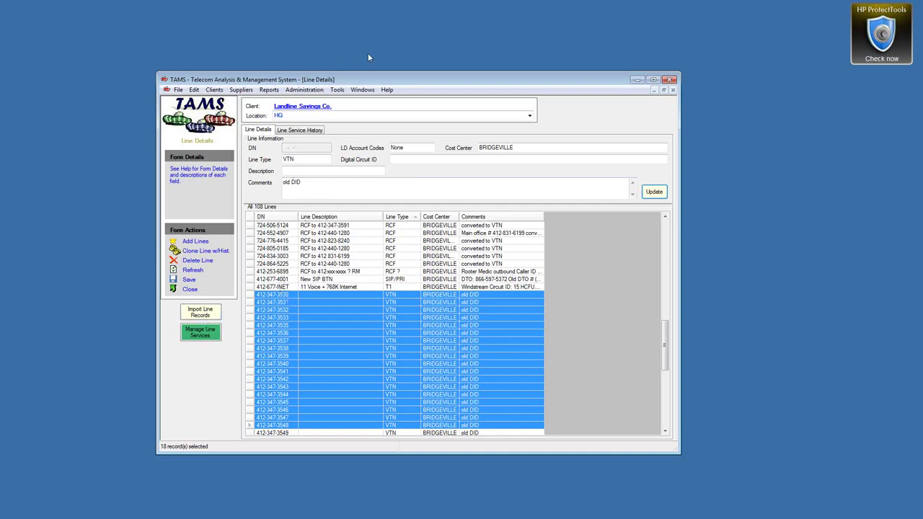
left_click(268, 90)
mouse_move(288, 122)
mouse_move(393, 124)
left_click(455, 128)
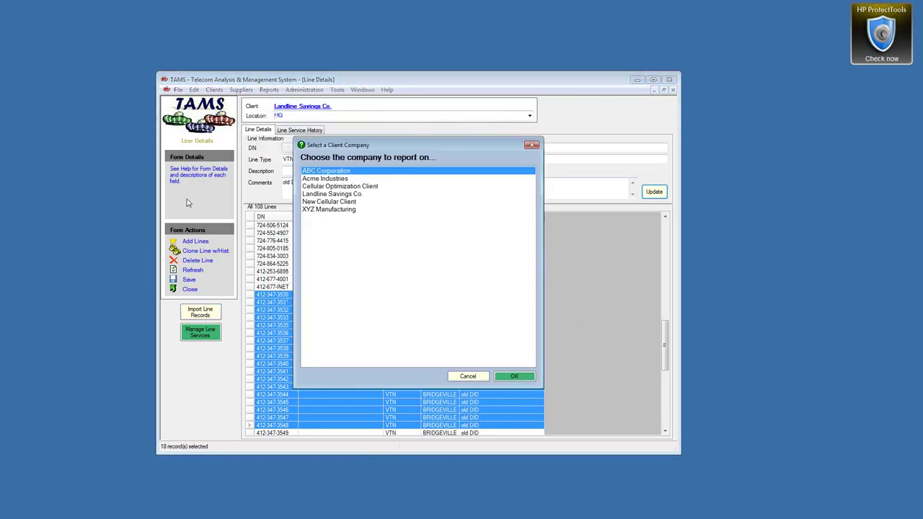
Step: Run the report for Landline Savings Co. covering 10/17/2013 to before 10/18/2013
double_click(343, 194)
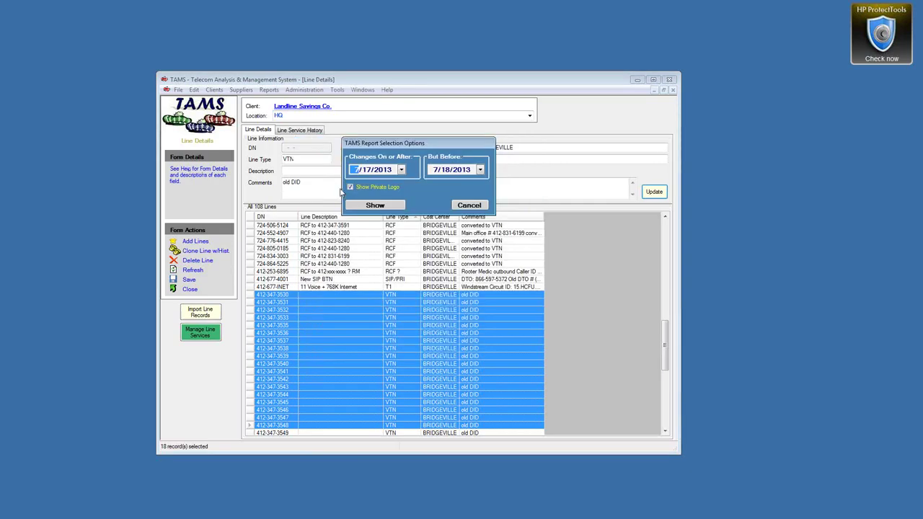
type("10")
left_click(435, 170)
type("10")
left_click(372, 206)
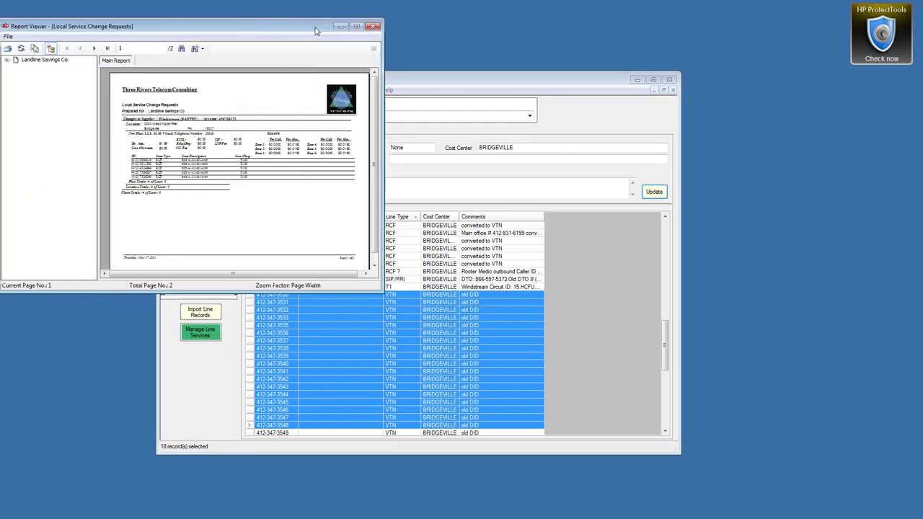
left_click_drag(416, 283, 784, 491)
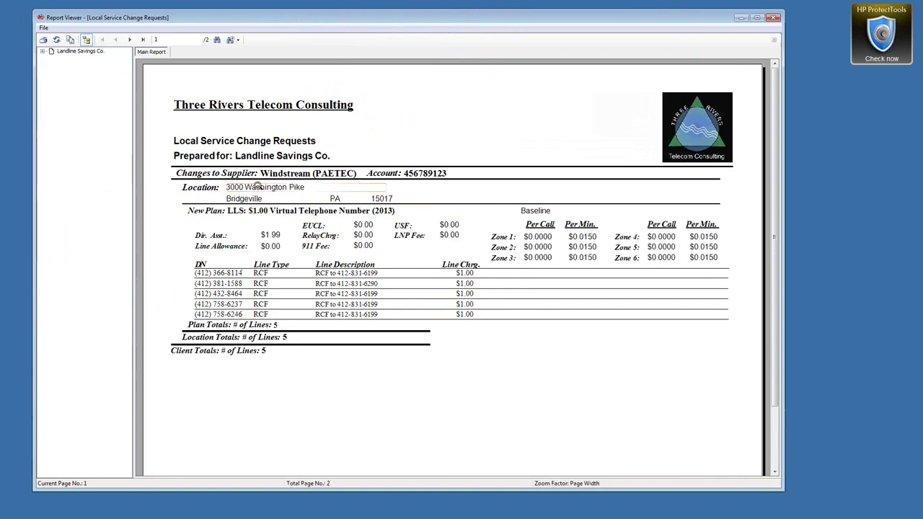
left_click(235, 278)
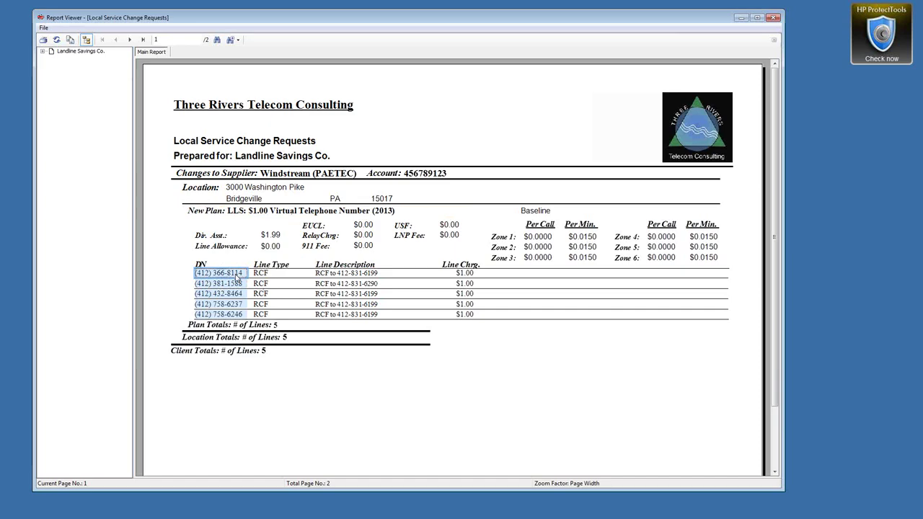
left_click(383, 275)
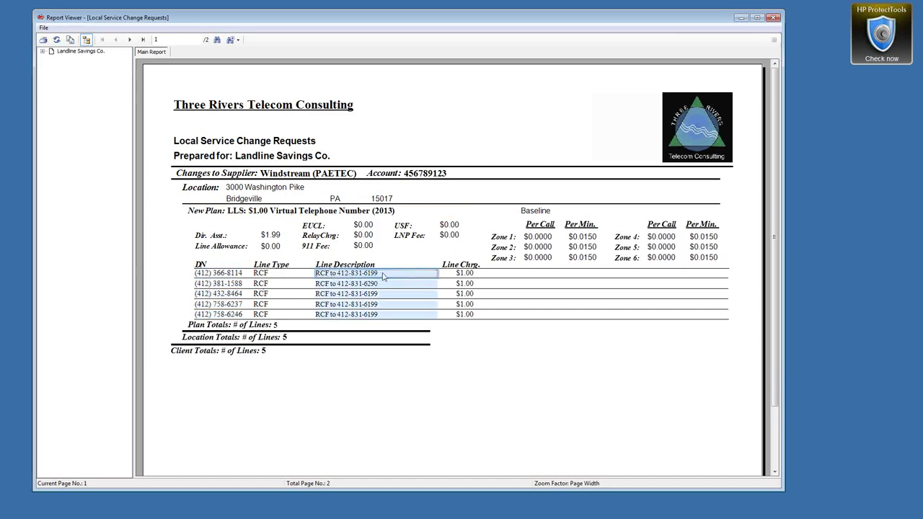
left_click(234, 283)
left_click(330, 284)
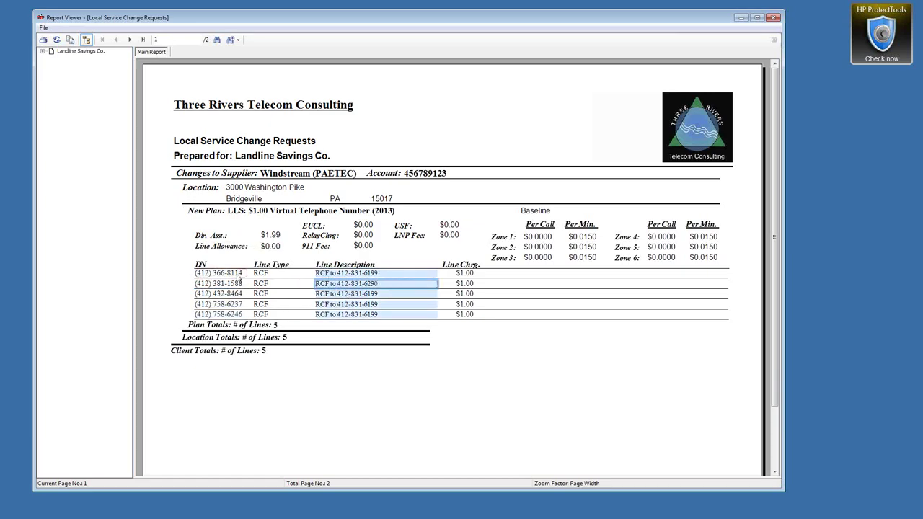
left_click(240, 283)
left_click(240, 293)
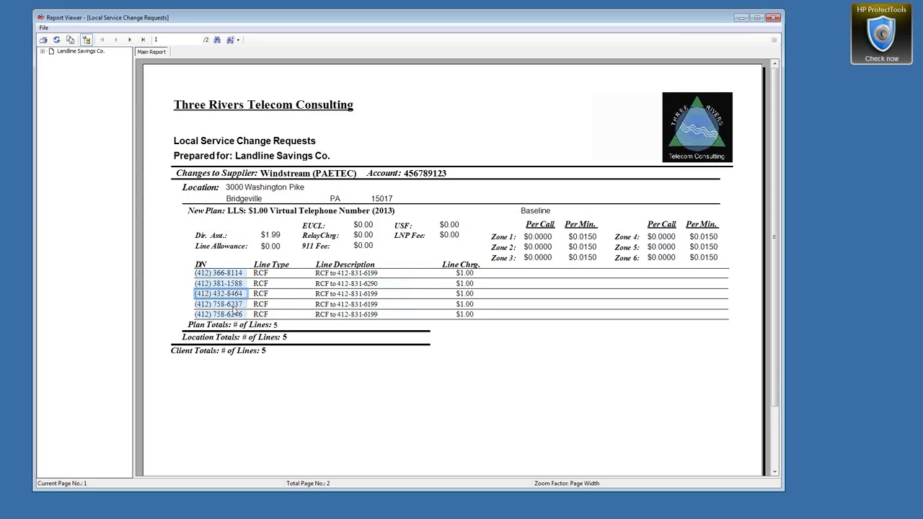
Step: Check the New Plan heading and Windstream supplier rows, then close the report viewer
left_click(266, 212)
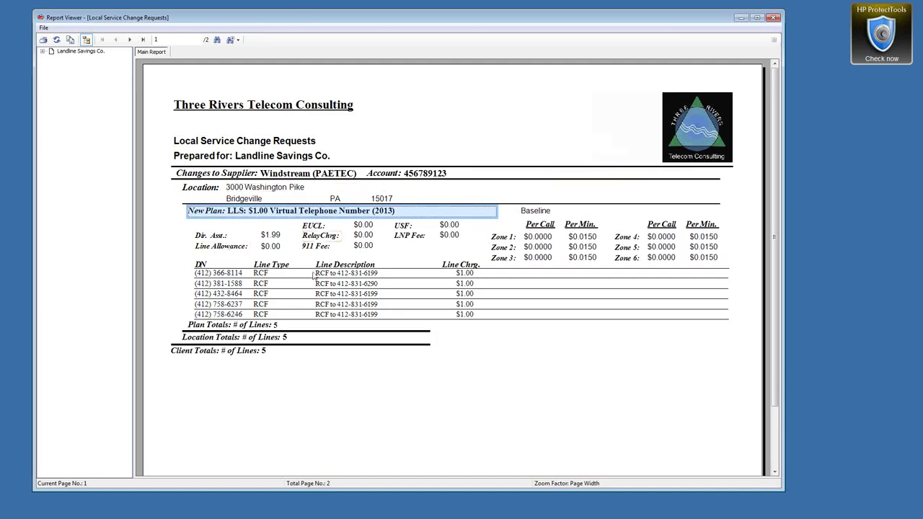
left_click(309, 177)
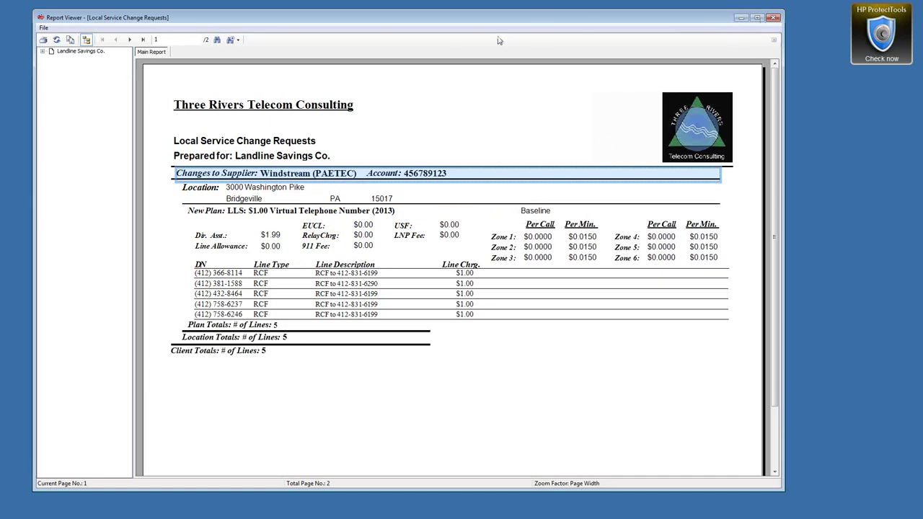
left_click(772, 19)
left_click(268, 89)
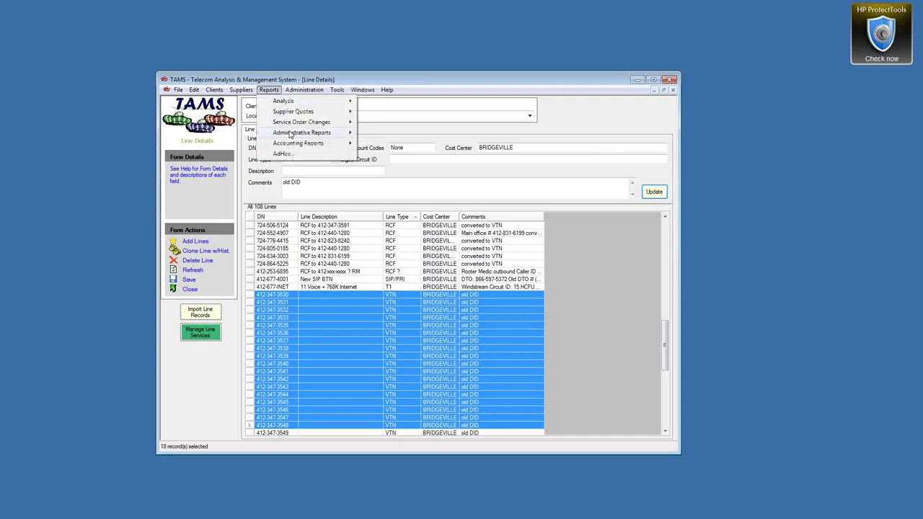
Step: Run the Local report for Landline Savings Co. from 9/1/2013 to before 9/2/2013
mouse_move(294, 136)
mouse_move(384, 123)
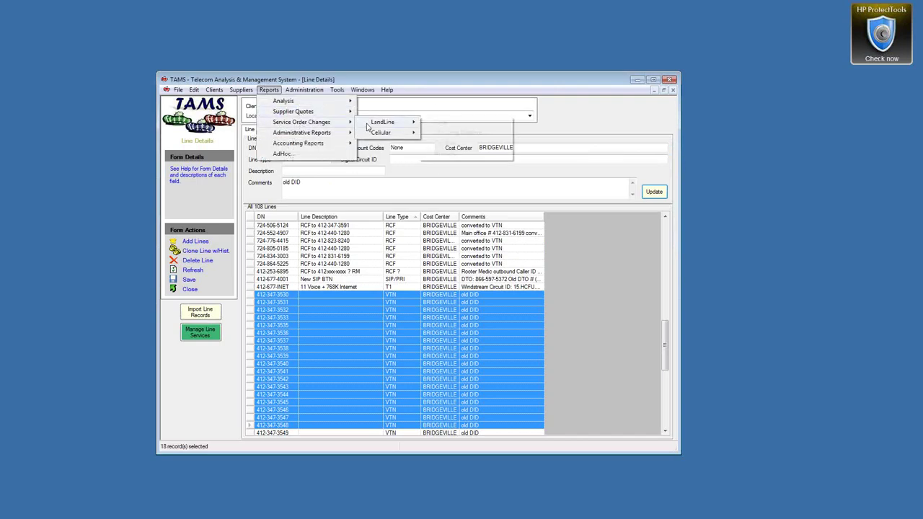
left_click(442, 122)
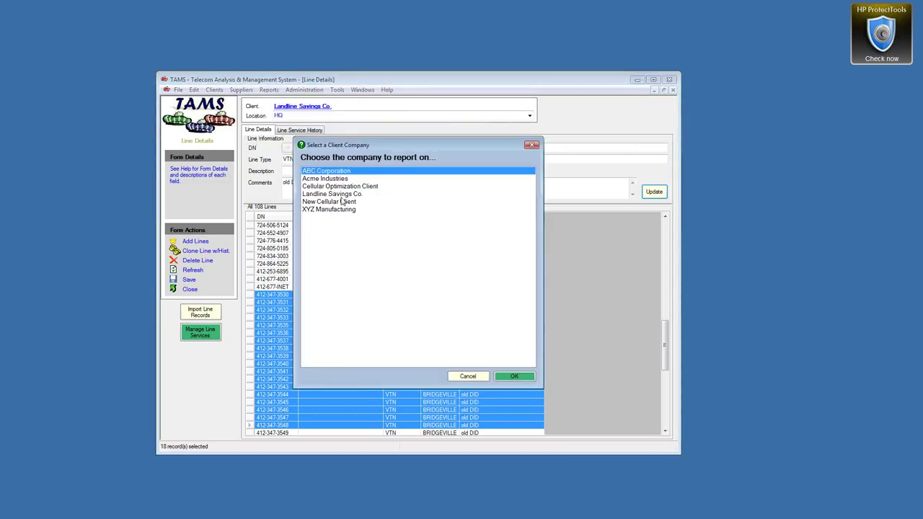
double_click(339, 194)
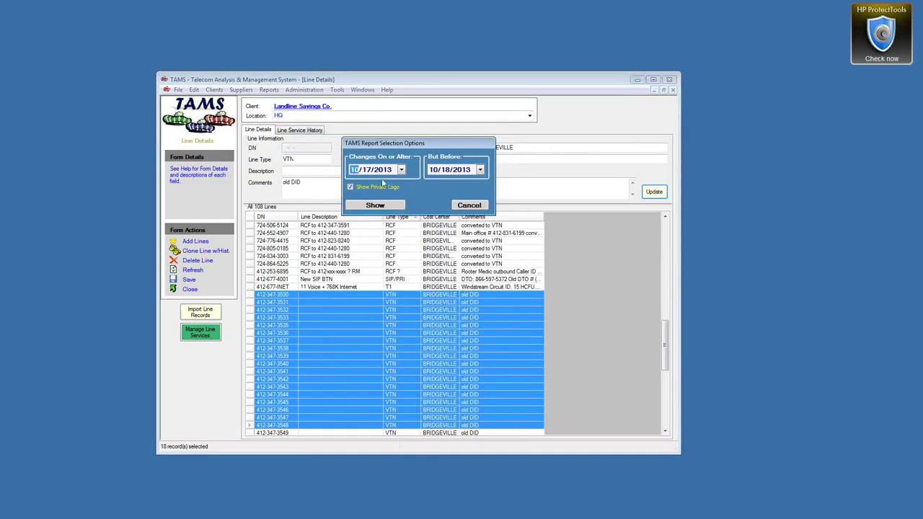
type("9/  1/")
left_click(434, 171)
type("9")
key("Right")
left_click(447, 171)
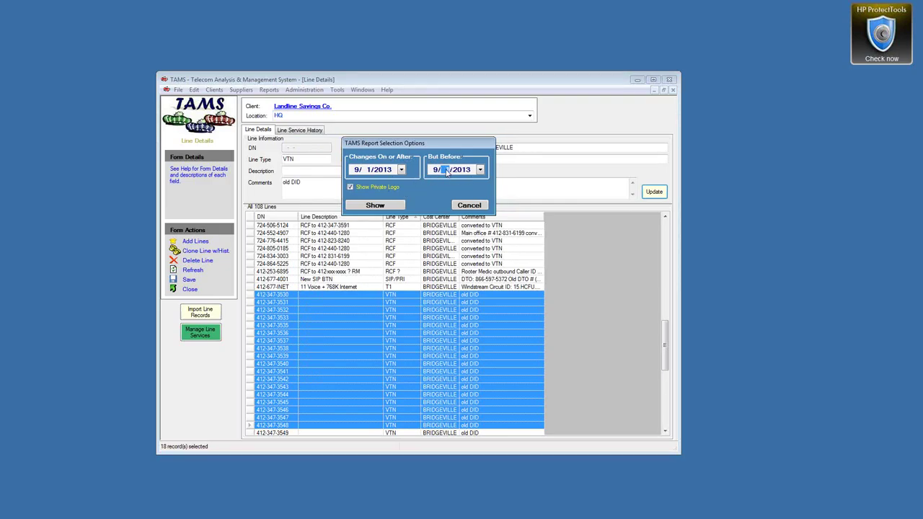
type("2")
left_click(367, 170)
left_click(375, 205)
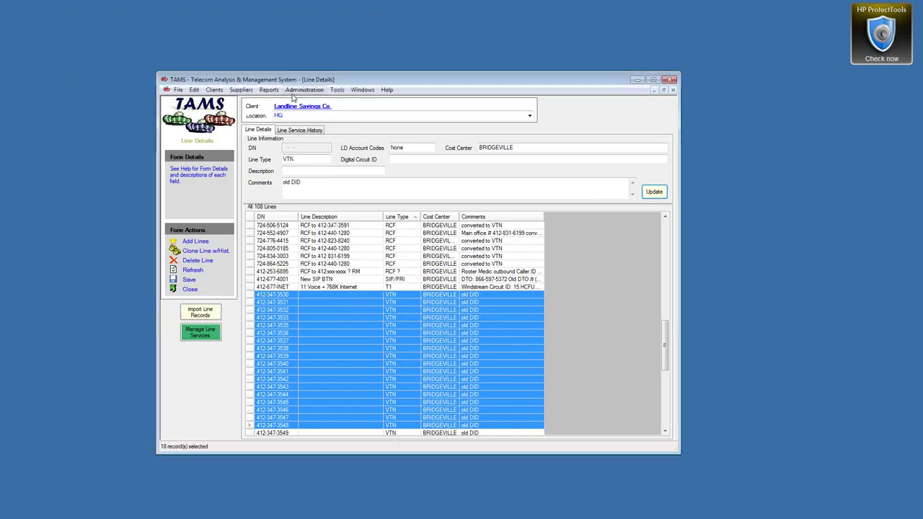
Step: Rerun the Local report for Landline Savings Co., verifying the 9/2/2013 end date
left_click(270, 90)
mouse_move(303, 122)
mouse_move(382, 121)
left_click(442, 122)
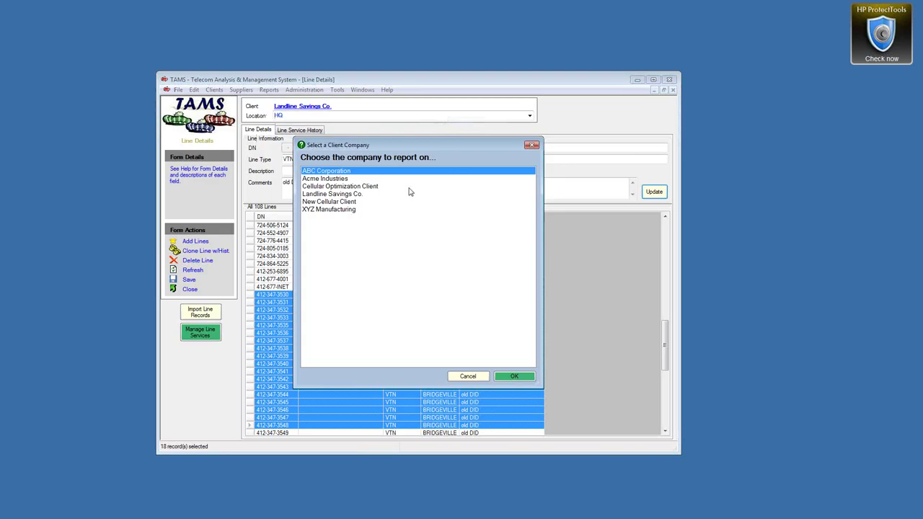
double_click(344, 194)
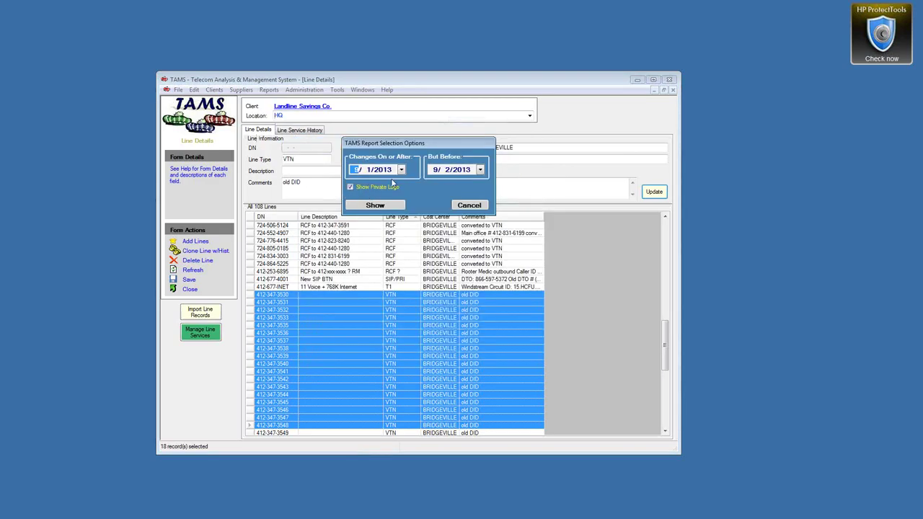
left_click(450, 170)
left_click(382, 205)
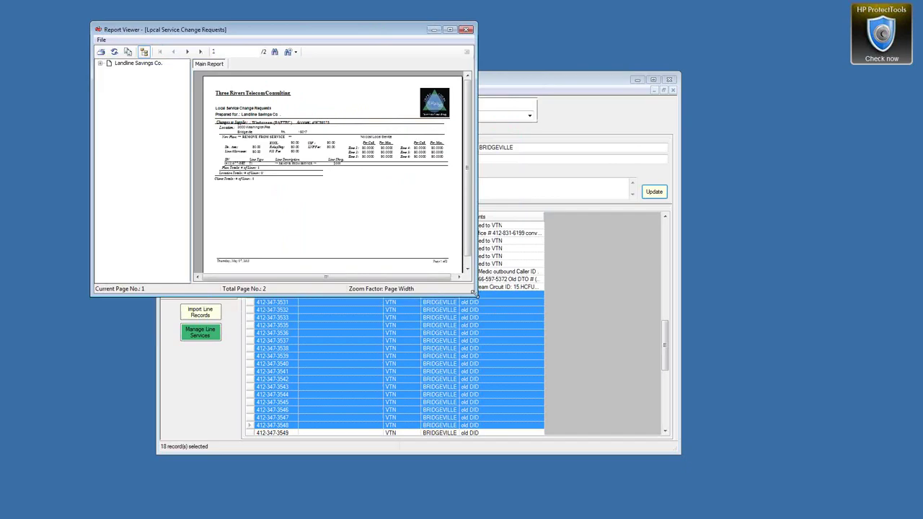
left_click_drag(473, 294, 853, 487)
left_click(354, 229)
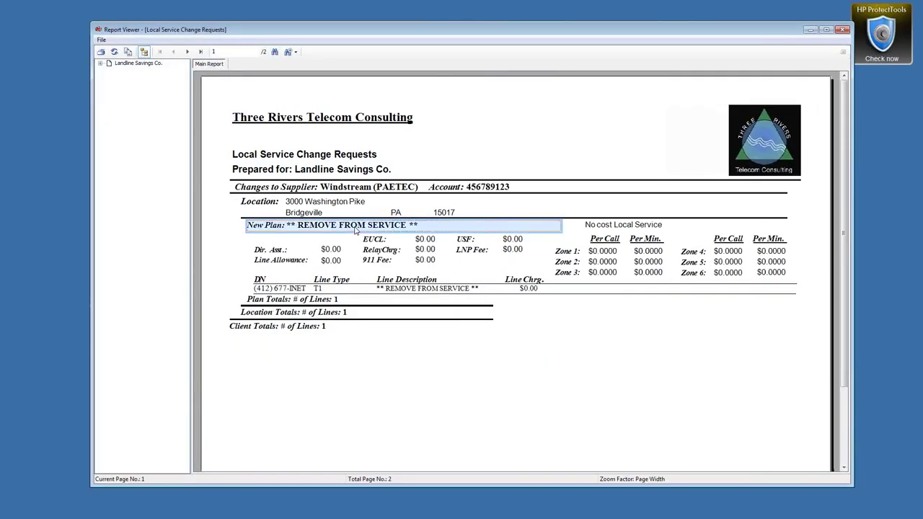
left_click(365, 188)
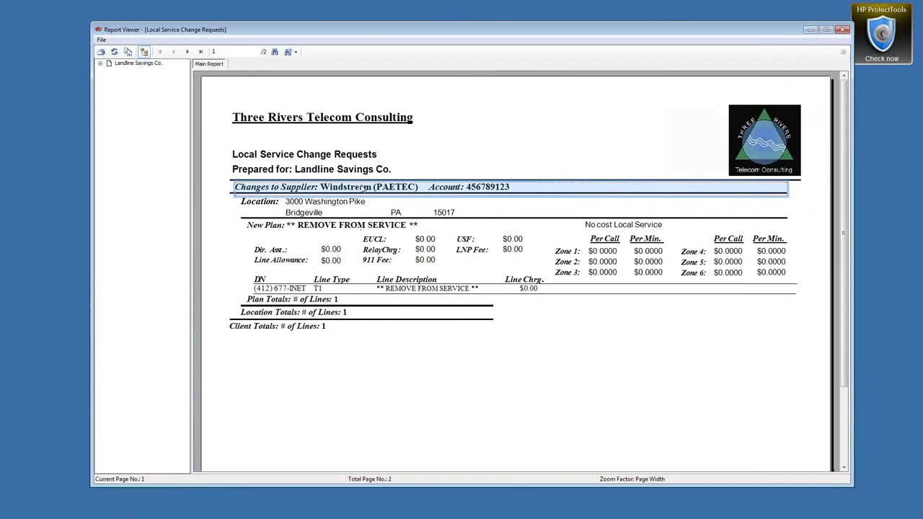
left_click(292, 291)
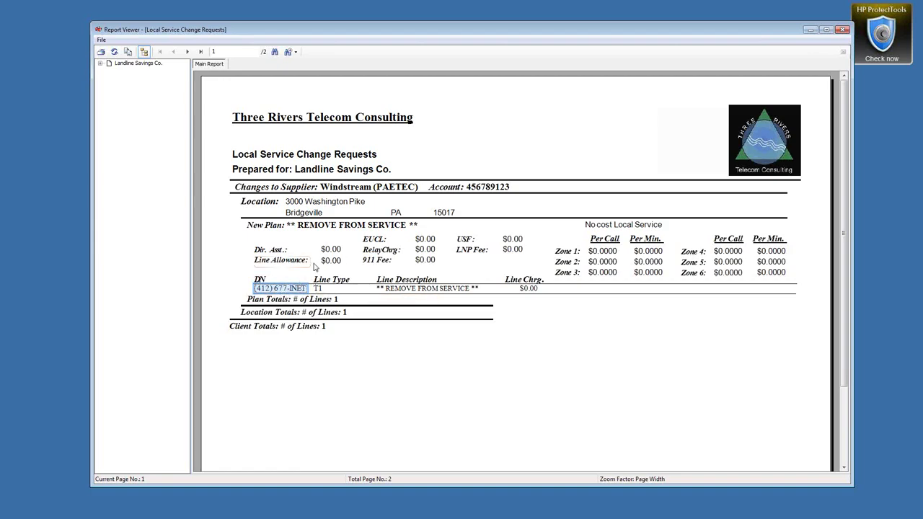
left_click_drag(343, 32, 350, 103)
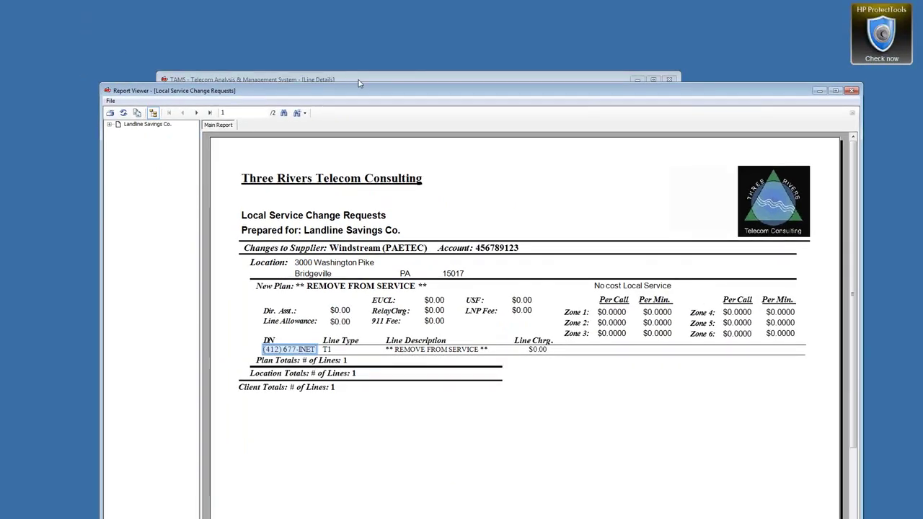
left_click(360, 81)
key("ctrl+f")
type("(412) 677-INET")
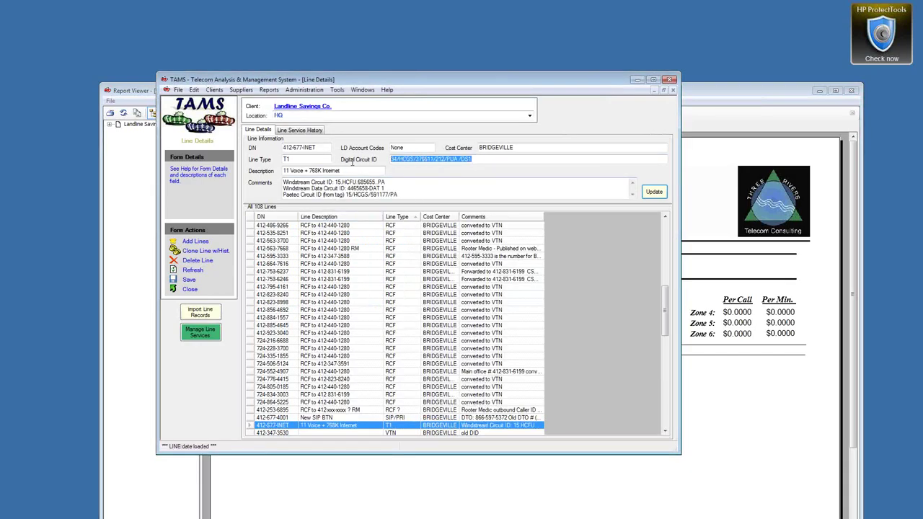
Step: Rearrange the Line Details and report windows, then close the report viewer
left_click_drag(596, 84, 484, 42)
left_click_drag(678, 100, 688, 55)
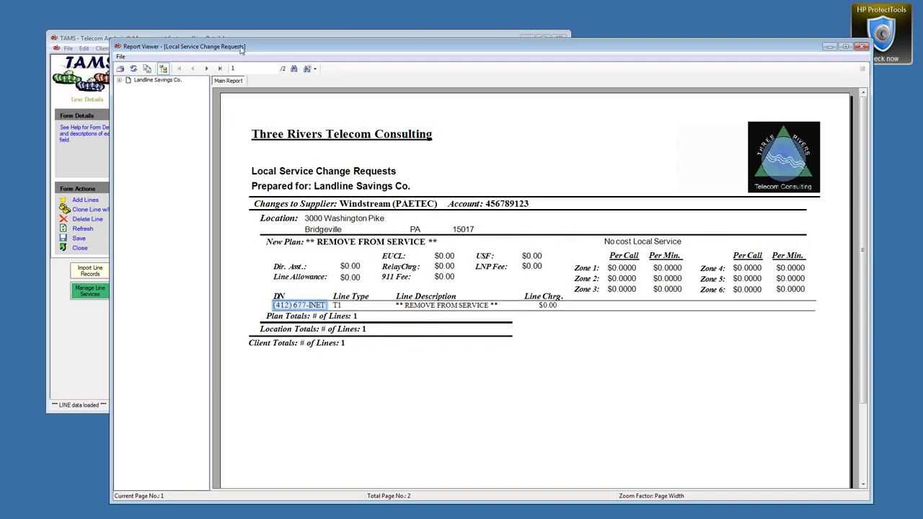
left_click_drag(242, 49, 239, 34)
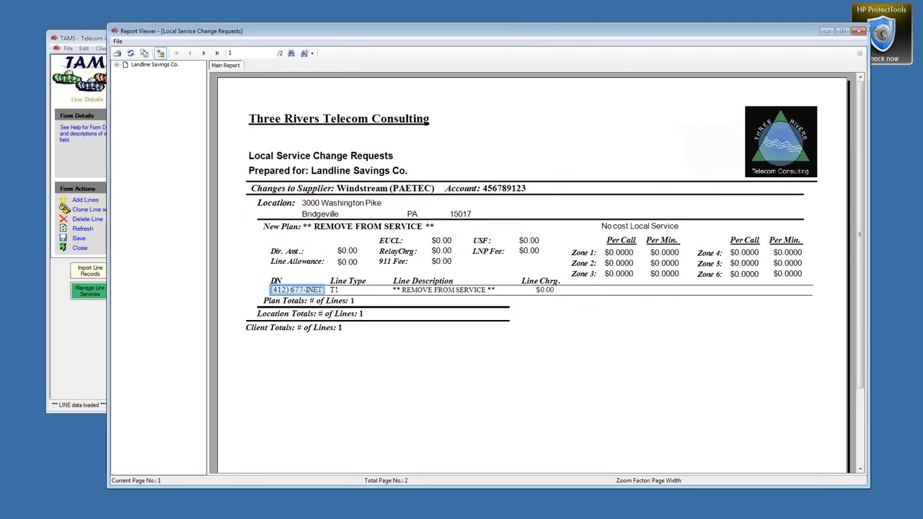
left_click(860, 32)
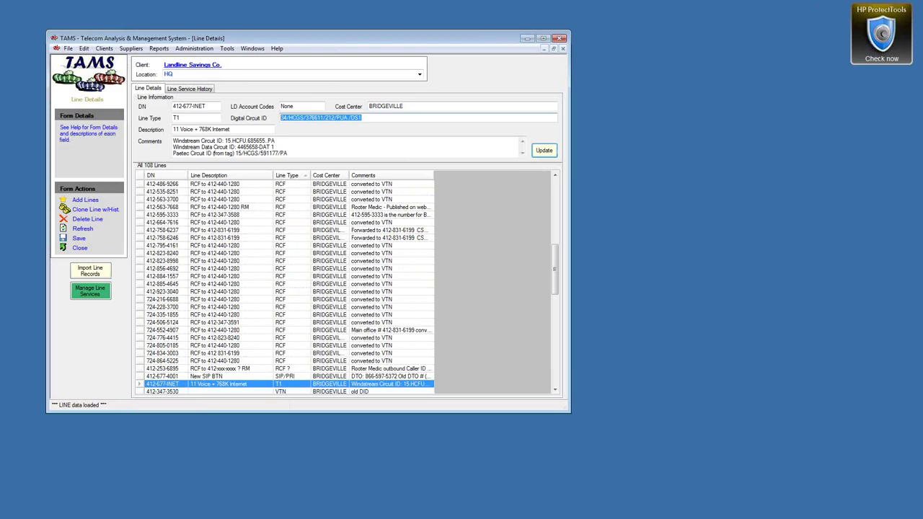
Step: Start the LandLine Ancillary service order changes report
left_click(159, 48)
mouse_move(193, 81)
mouse_move(257, 93)
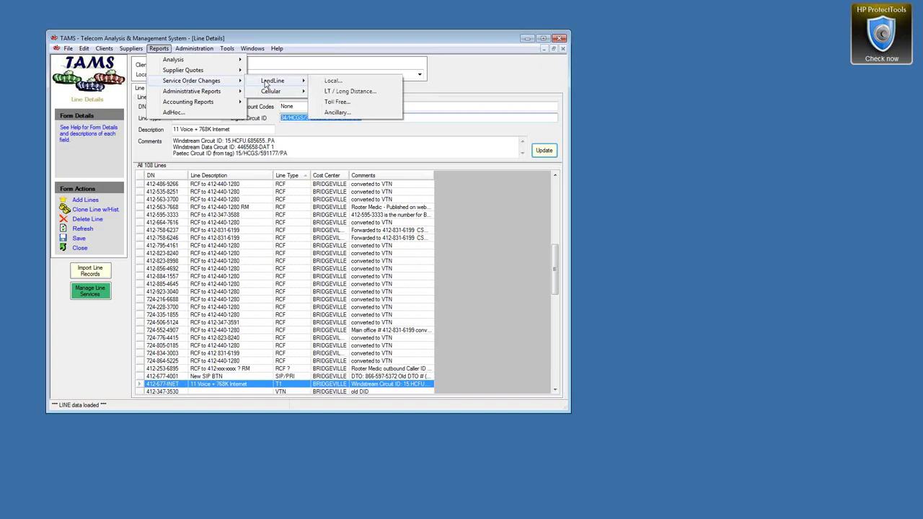
left_click(336, 113)
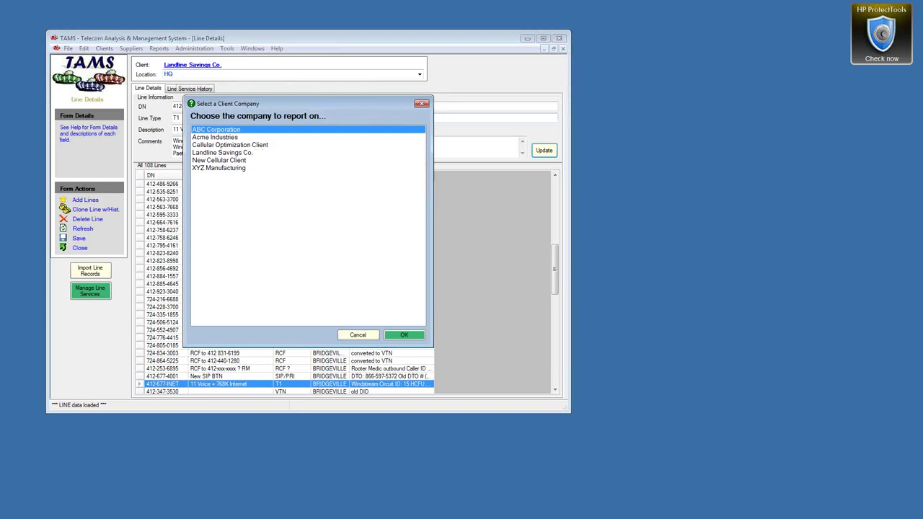
Step: Run it for Landline Savings Co. from 9/1/2013 to before 9/3/2013 and enlarge the viewer
double_click(228, 153)
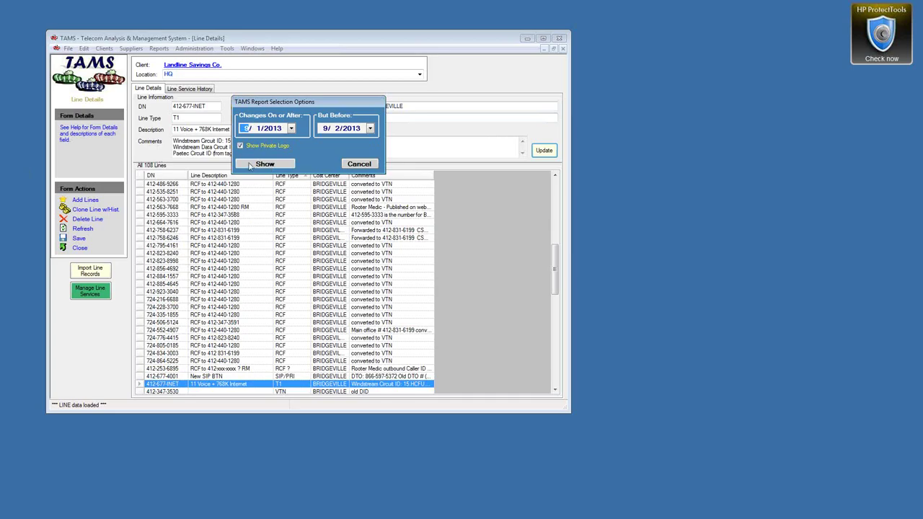
left_click(336, 131)
left_click(276, 166)
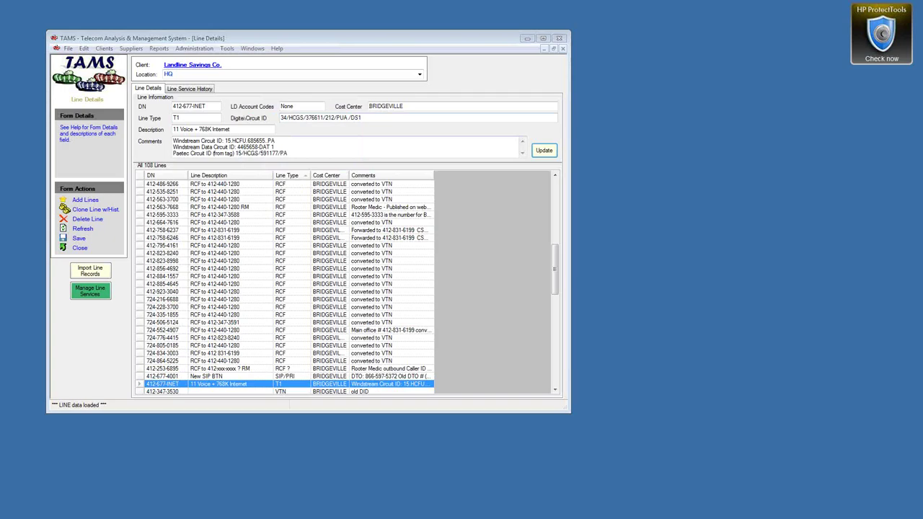
left_click_drag(397, 296, 787, 474)
left_click(577, 337)
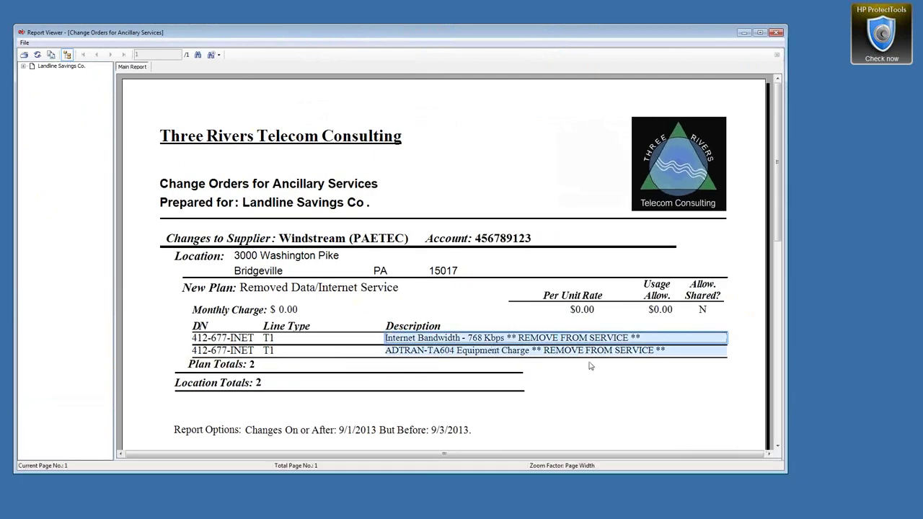
left_click(245, 339)
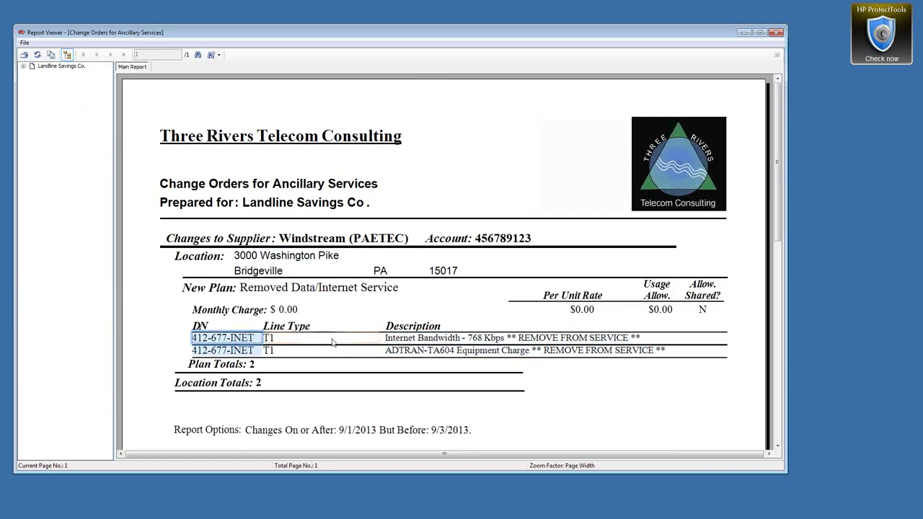
left_click(428, 351)
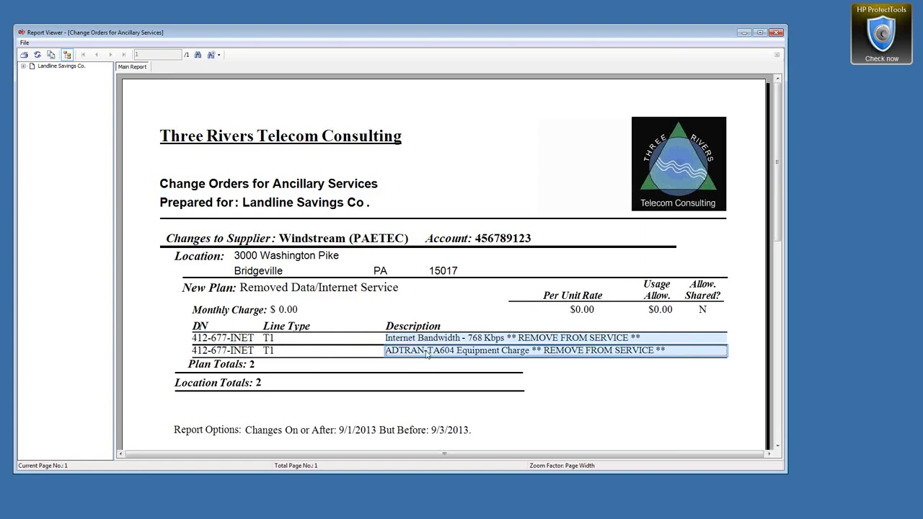
left_click(231, 351)
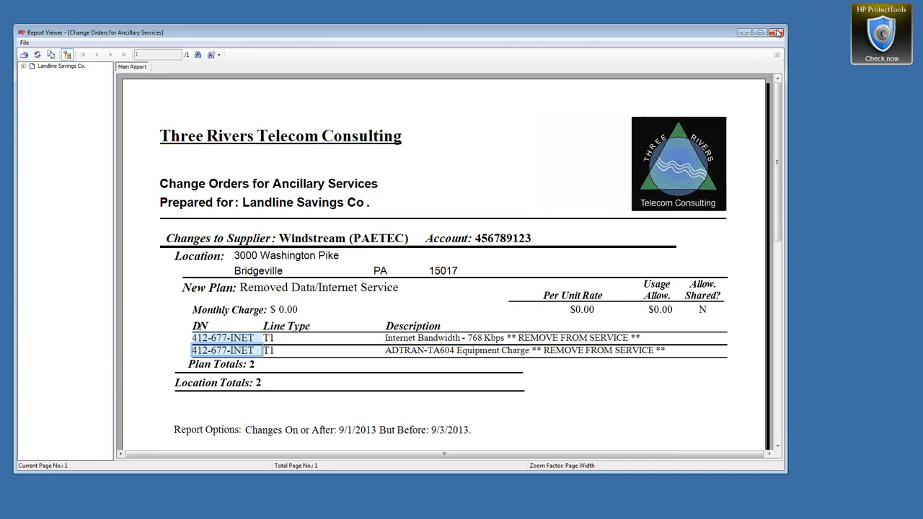
Step: Review the export file types (TAMS Report Format rpt), cancel the export, and close the viewer
left_click(24, 43)
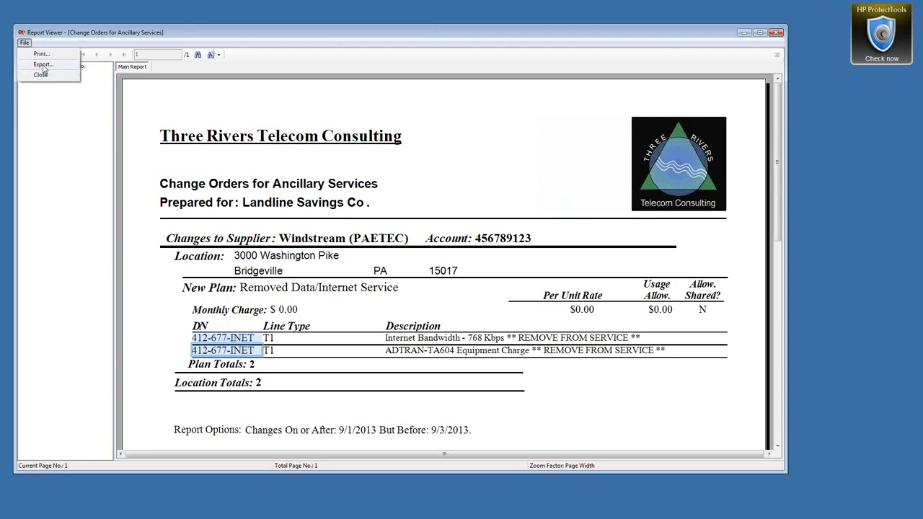
left_click(43, 65)
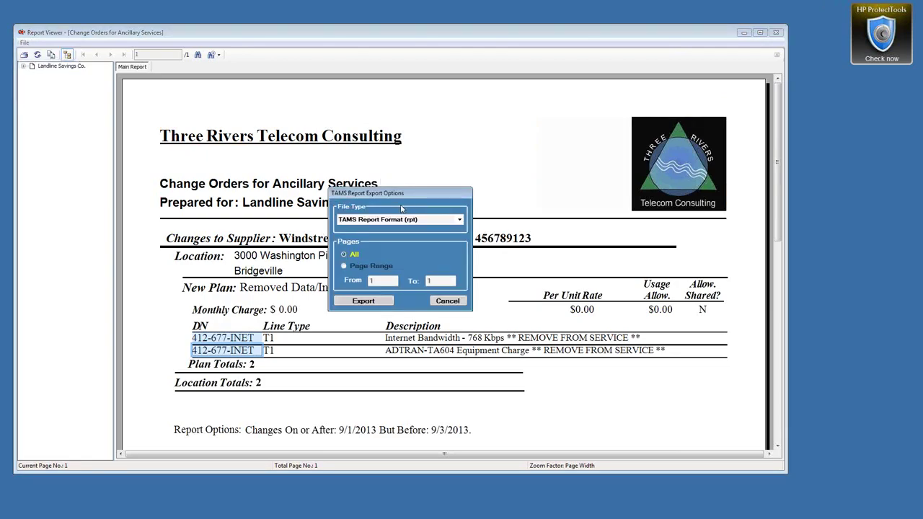
left_click(462, 221)
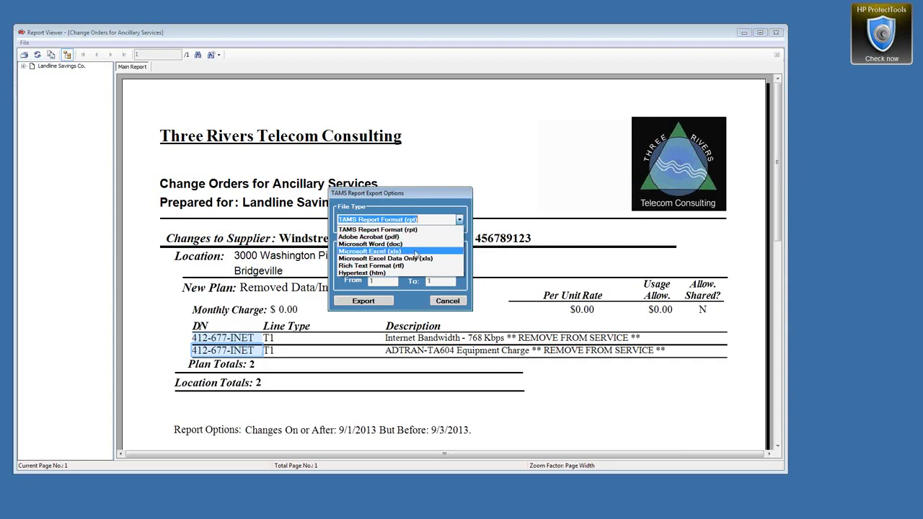
left_click(445, 202)
left_click(447, 301)
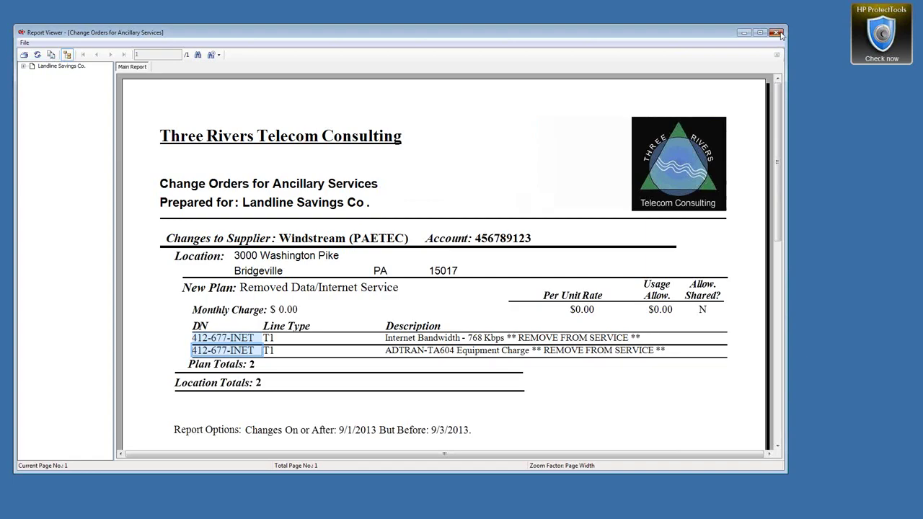
left_click(780, 33)
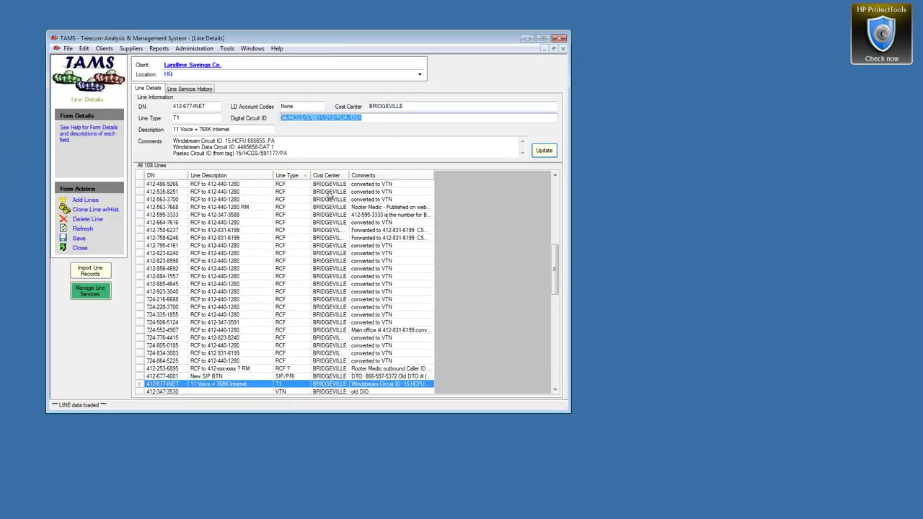
left_click(251, 48)
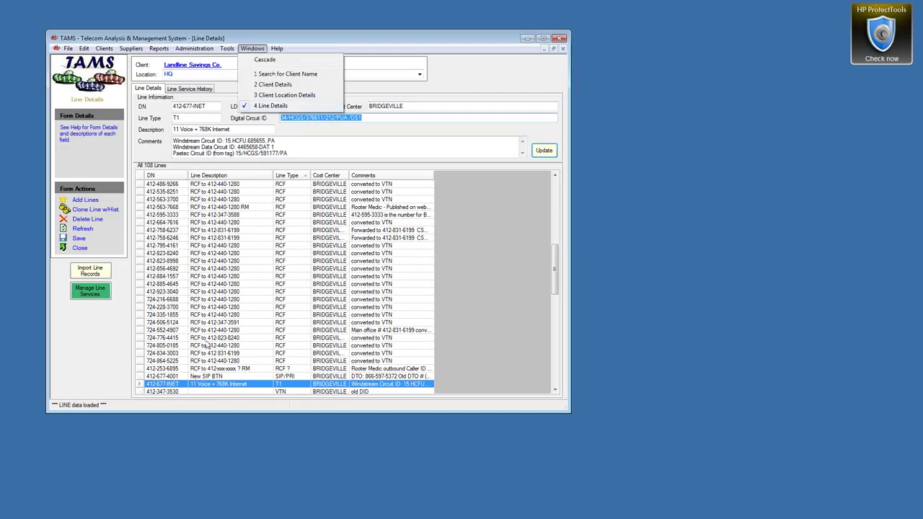
left_click(197, 89)
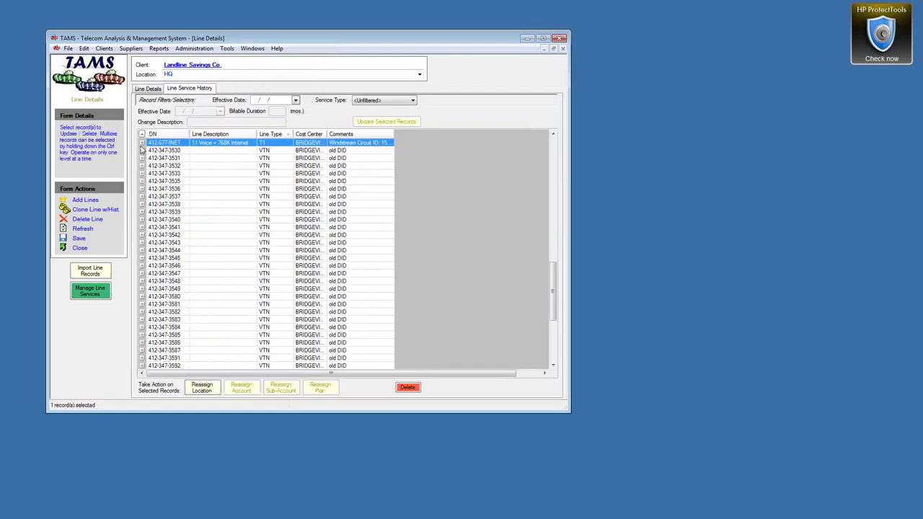
left_click(142, 143)
left_click(150, 185)
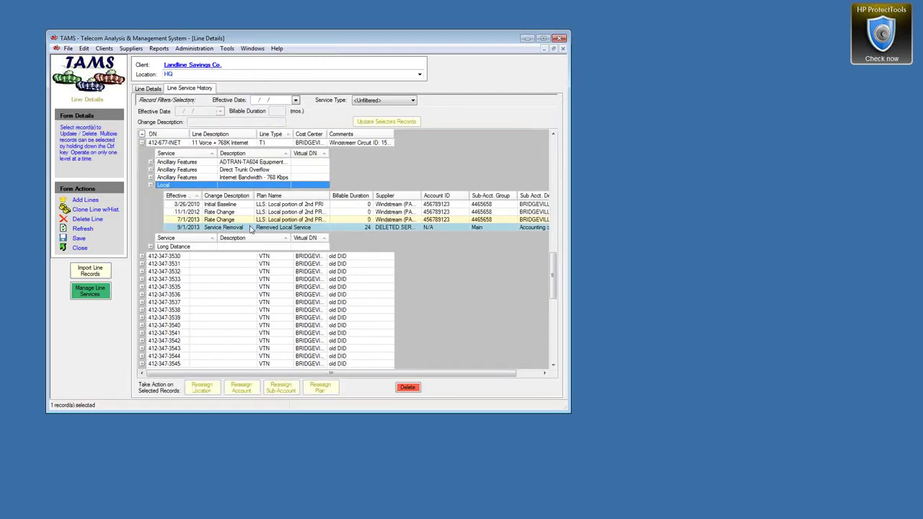
right_click(254, 220)
left_click(283, 242)
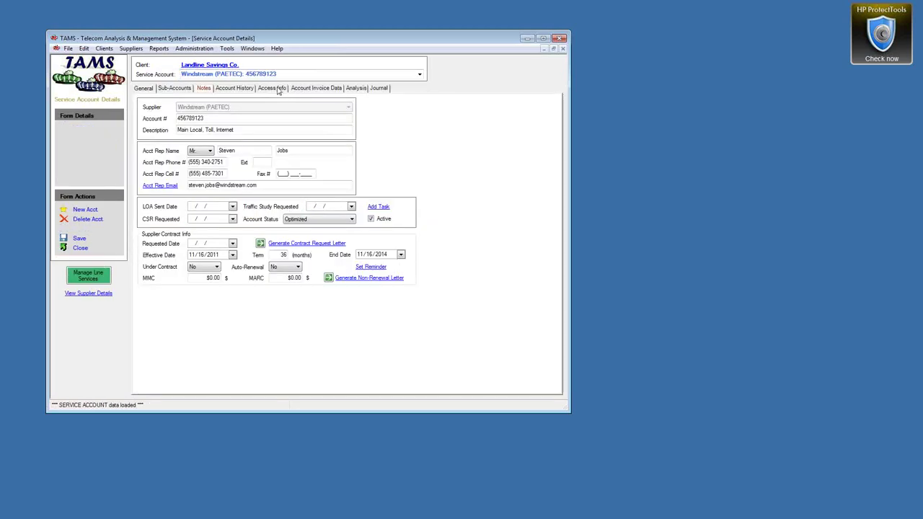
left_click(271, 88)
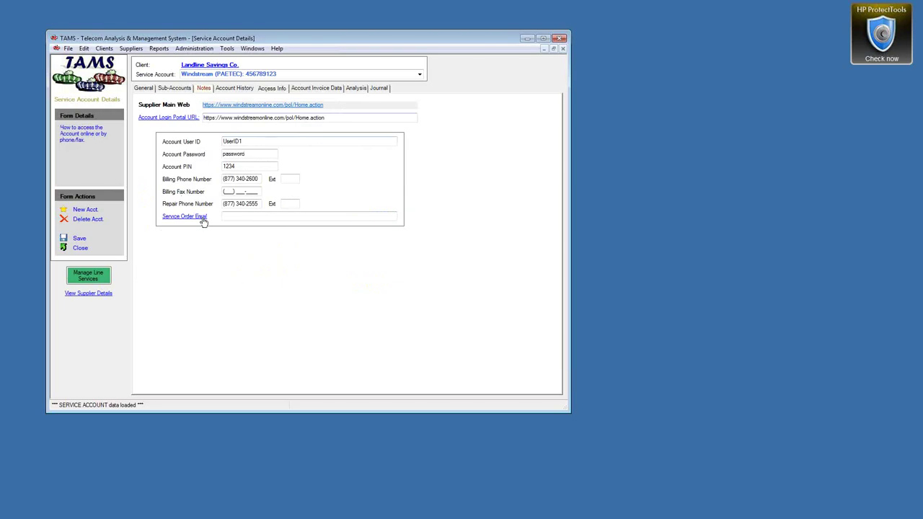
Step: Return to the account's General details, close the Outlook draft without saving, and recentre TAMS
left_click(143, 89)
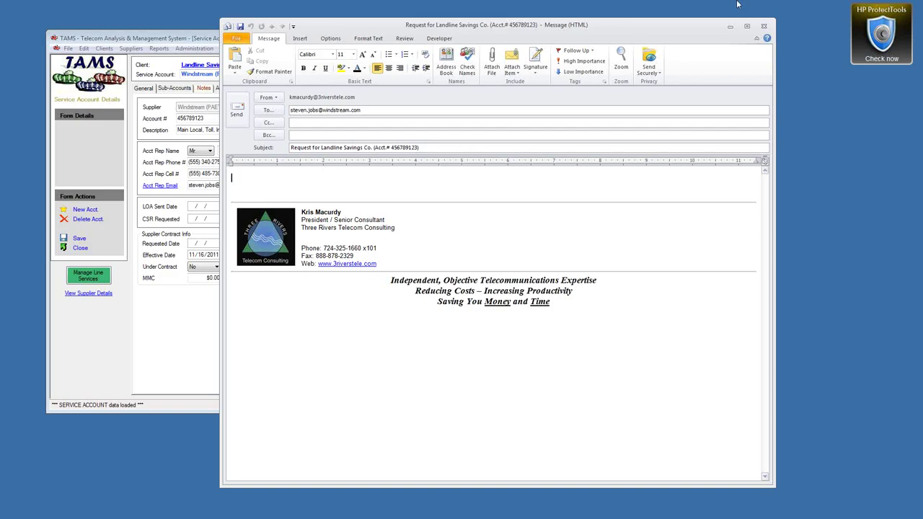
left_click(764, 26)
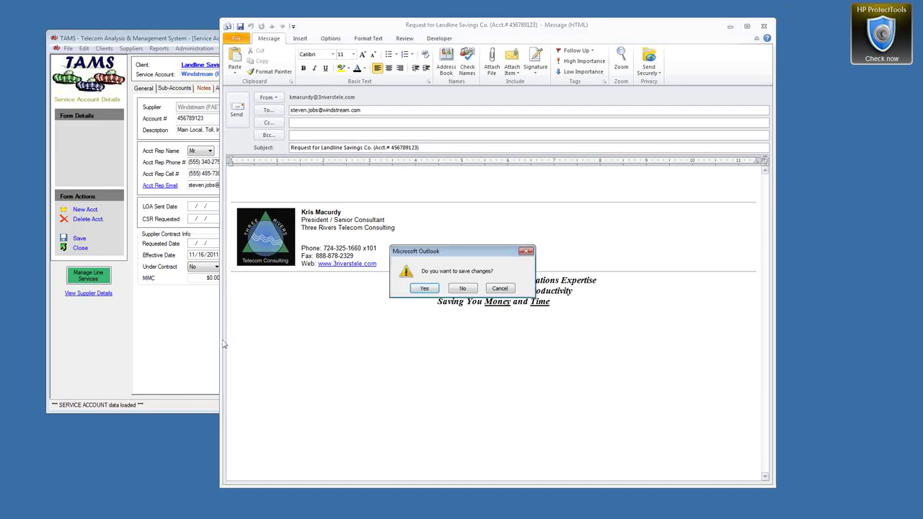
left_click(464, 288)
left_click_drag(309, 43, 415, 48)
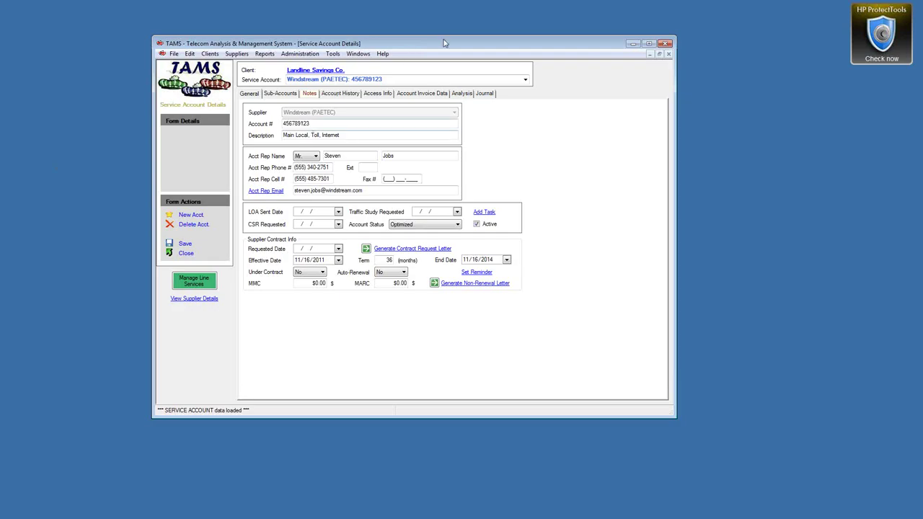
Step: Launch the LandLine LT / Long Distance service order changes report
left_click(265, 55)
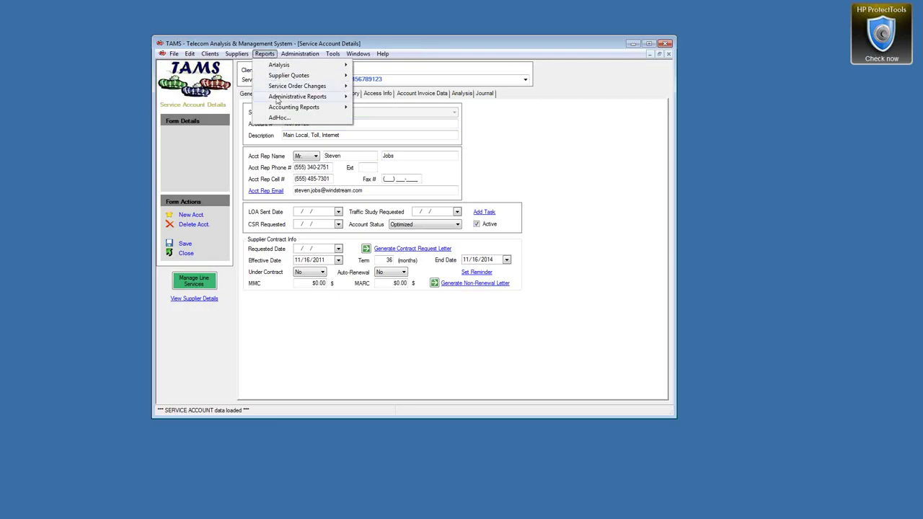
mouse_move(277, 100)
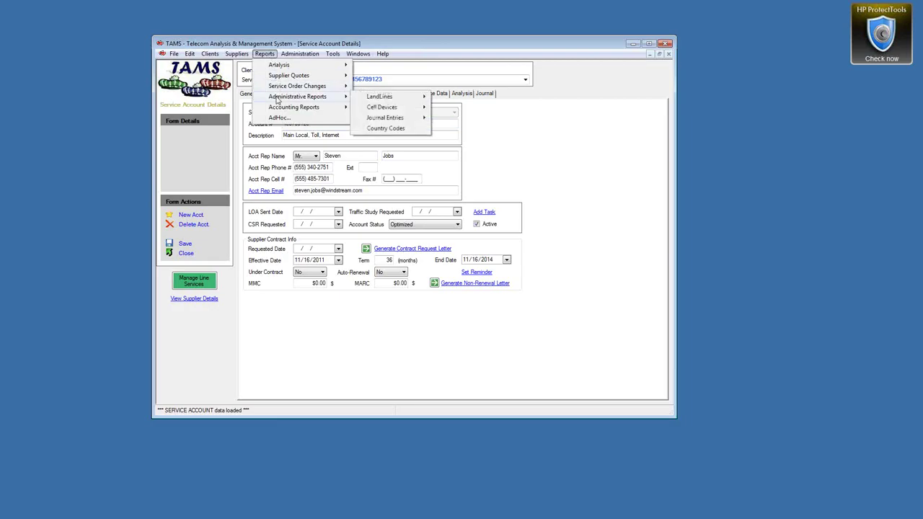
mouse_move(369, 88)
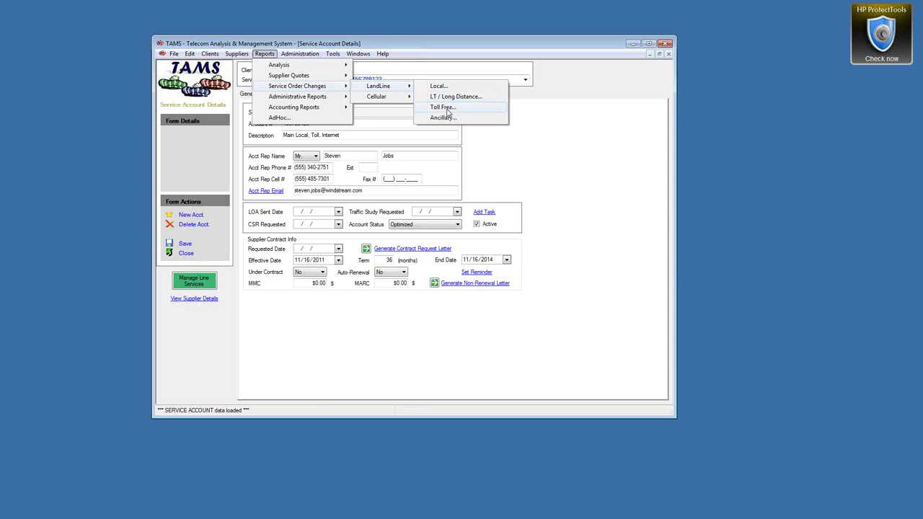
left_click(447, 97)
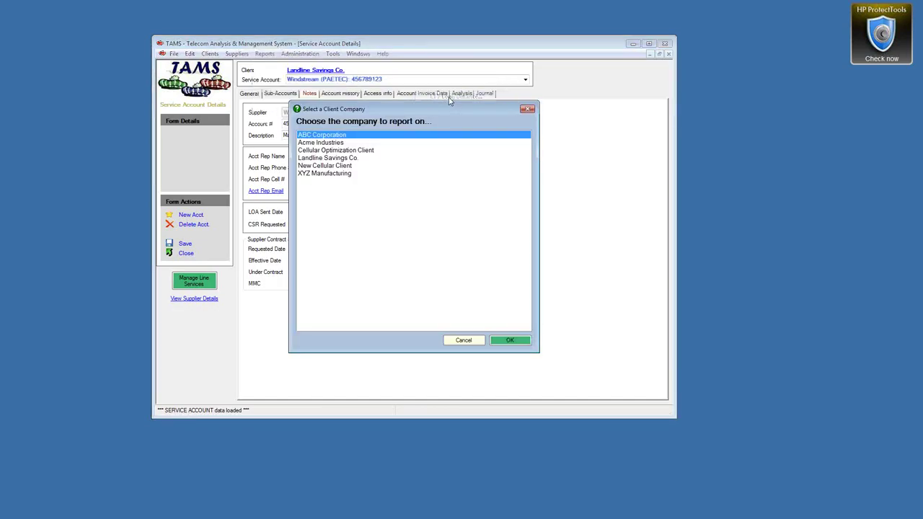
Step: Run the report for ABC Corporation from 12/19/2006 to before 12/20/2006
double_click(336, 135)
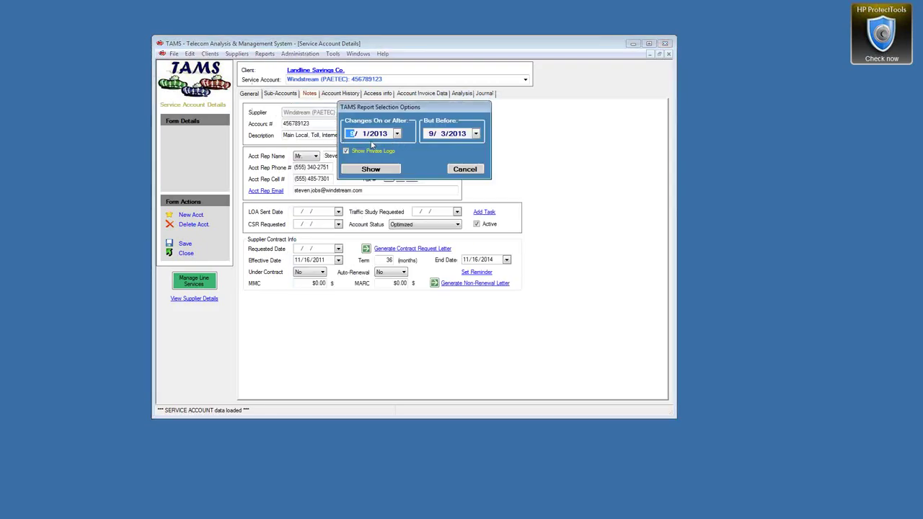
type("12/19/2006")
left_click(431, 137)
type("12/20/")
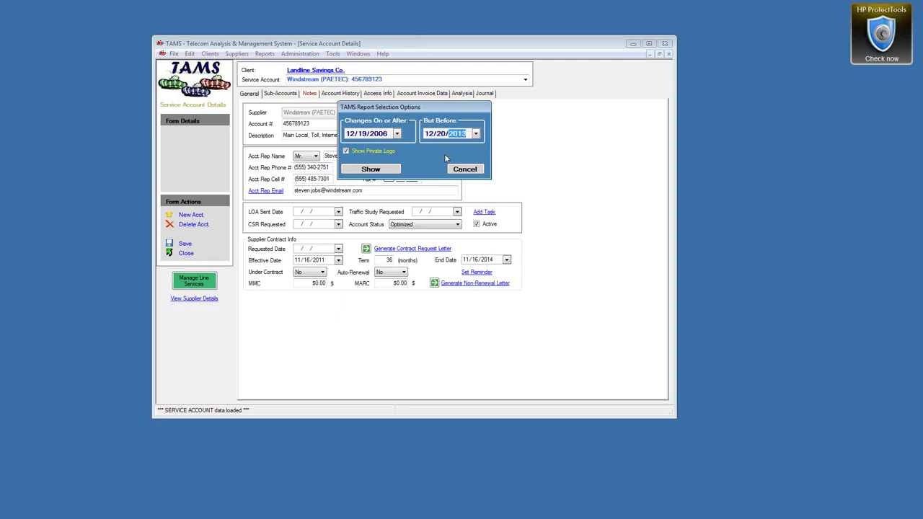
type("2006")
left_click(381, 170)
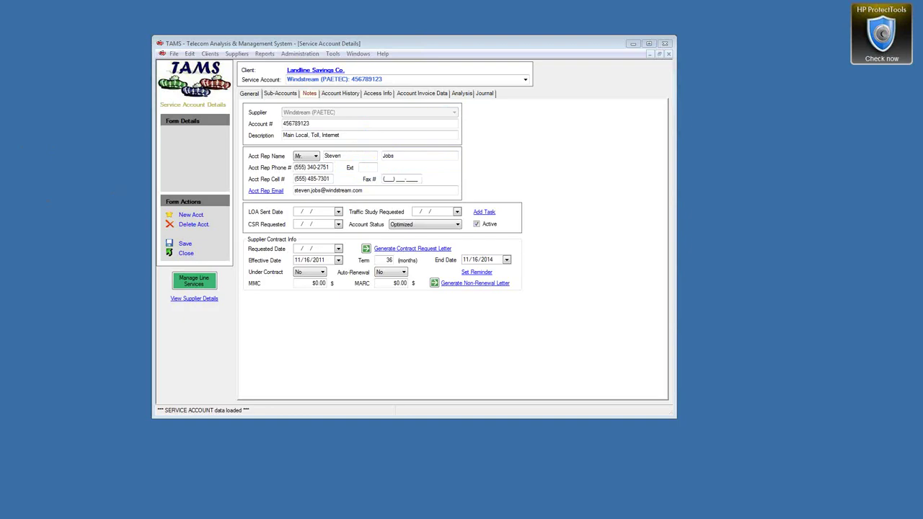
Step: Enlarge the report viewer to nearly full screen and inspect the Changes to Supplier, Target Account and Location fields
left_click_drag(607, 27, 333, 27)
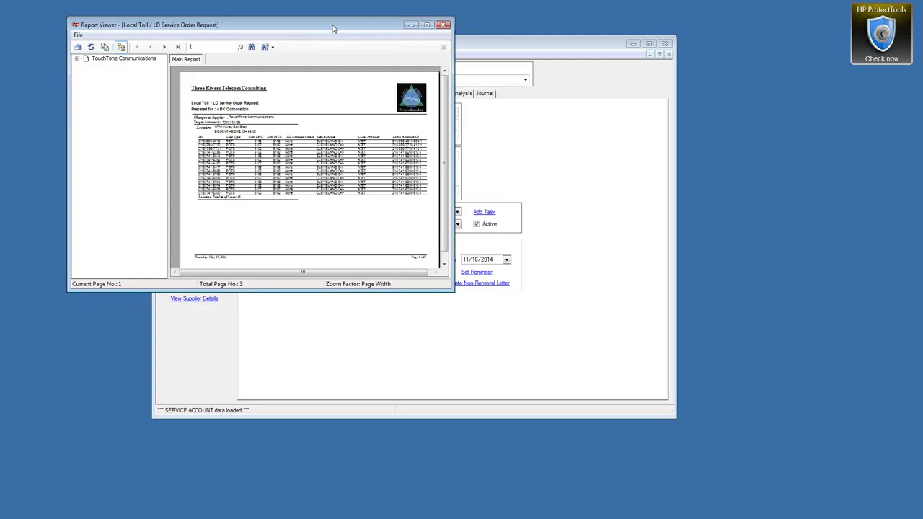
left_click_drag(452, 290, 878, 484)
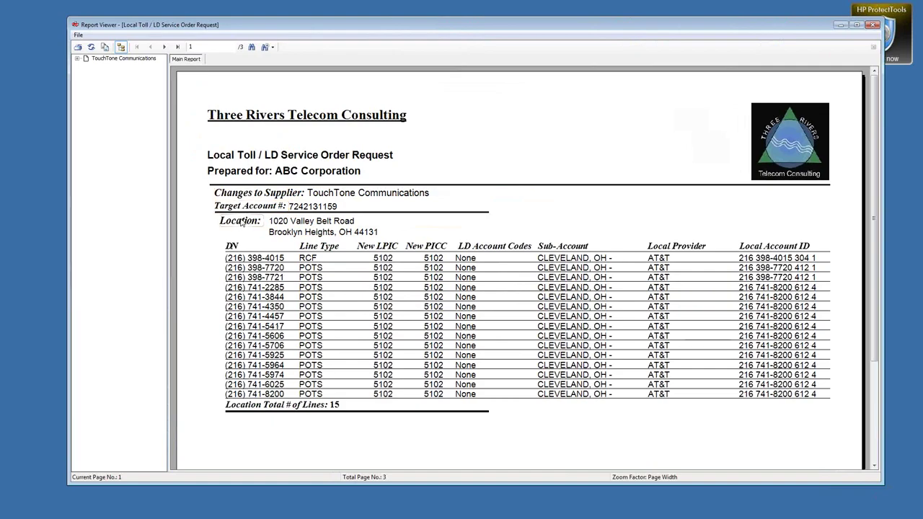
left_click(322, 198)
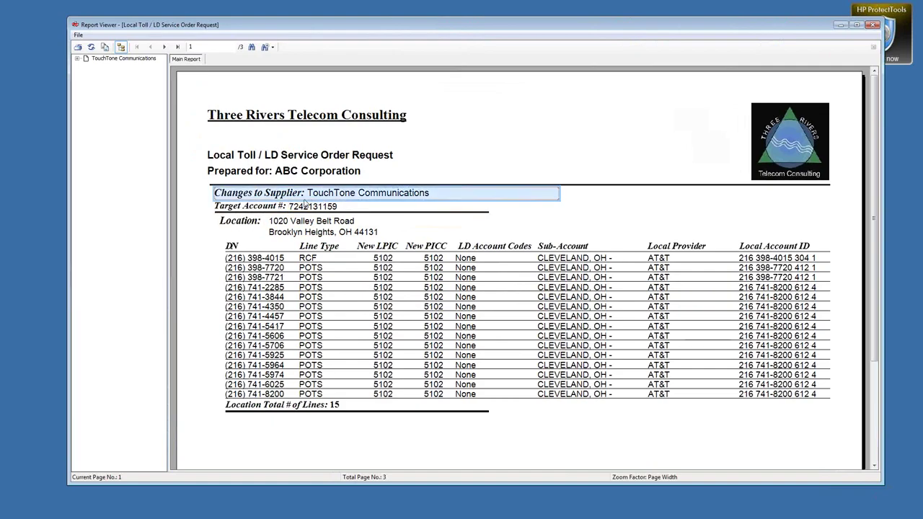
left_click(242, 206)
left_click(328, 206)
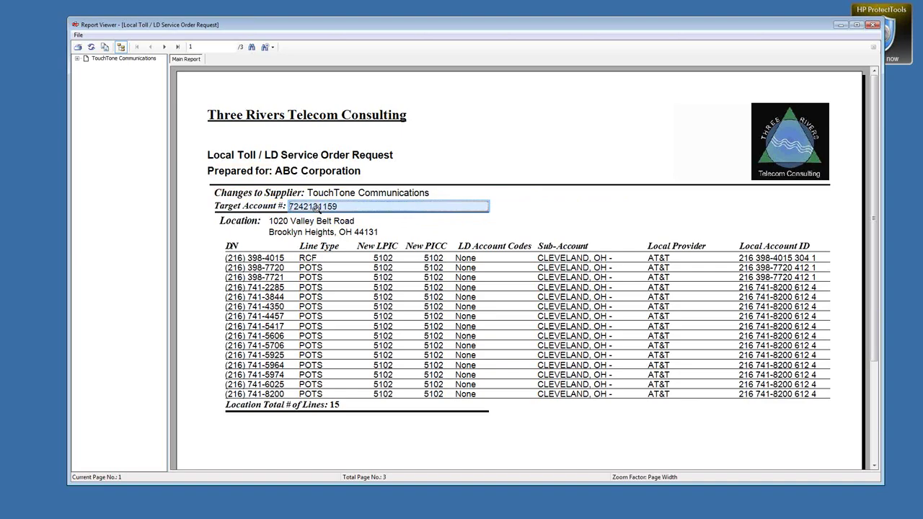
left_click(315, 220)
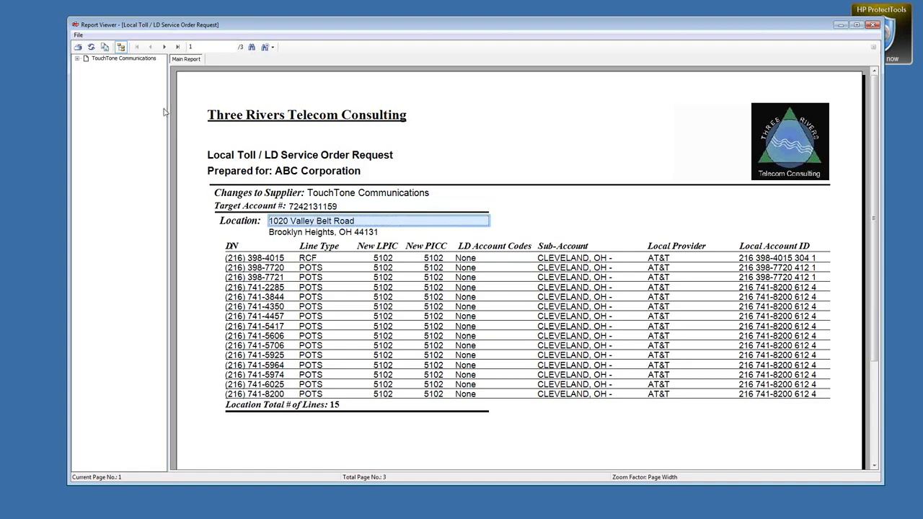
Step: Expand TouchTone Communications and the target account, page to 3 of 3, and jump to MIDDLETOWN, OH
left_click(78, 59)
left_click(86, 66)
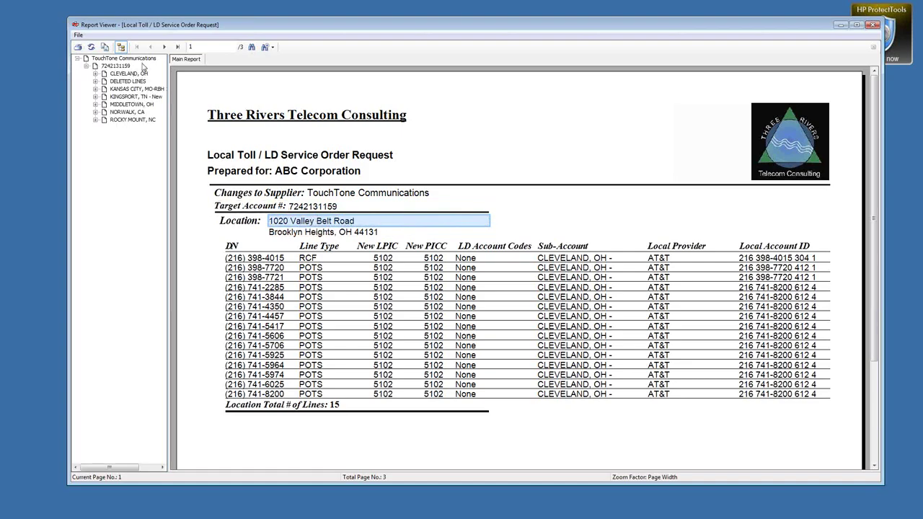
left_click(164, 48)
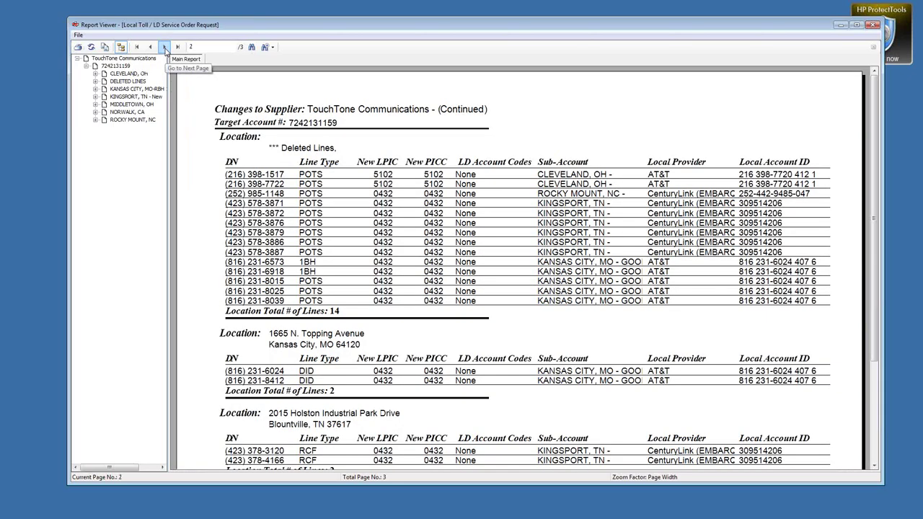
left_click(165, 47)
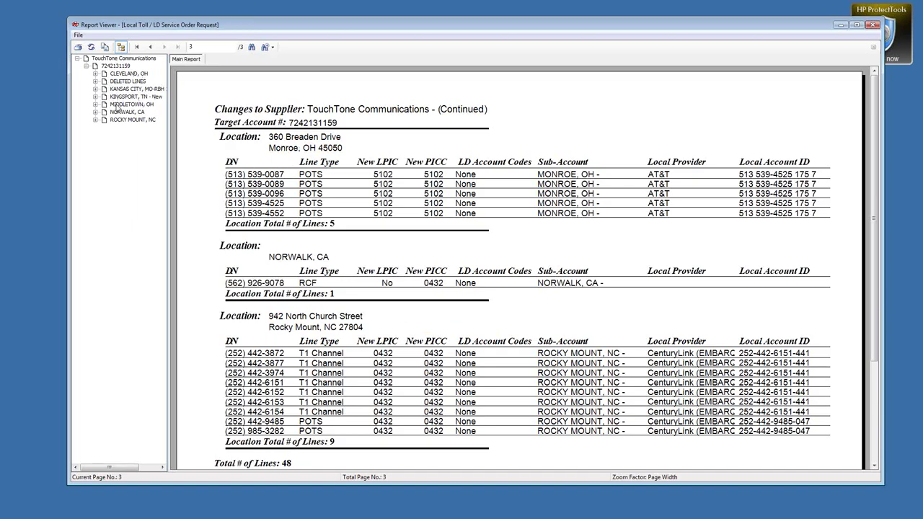
left_click(118, 105)
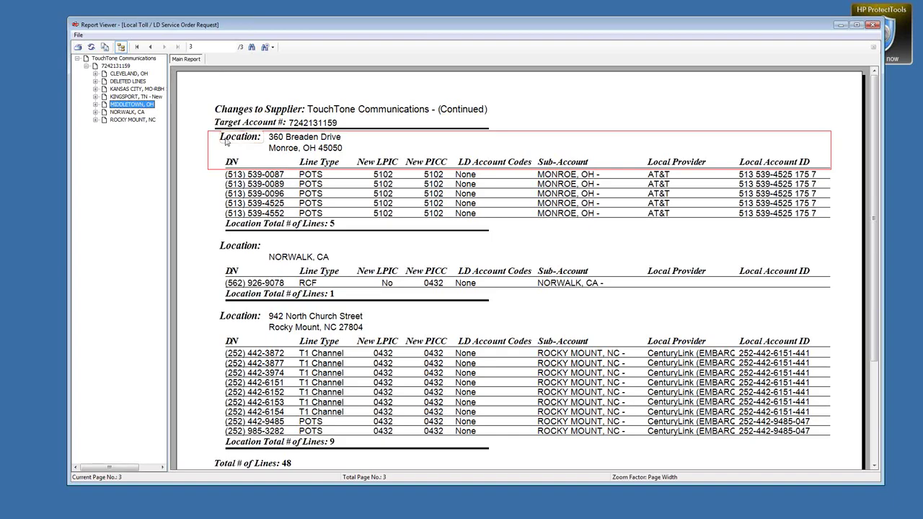
Step: Drill down on the Monroe location into a MIDDLETOWN, OH report tab and expand it to list its five lines
left_click(234, 142)
double_click(234, 142)
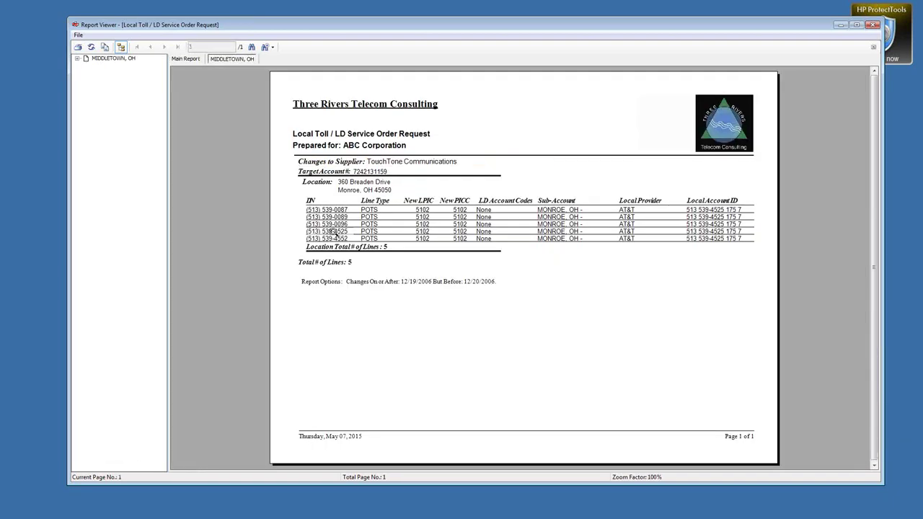
left_click(189, 59)
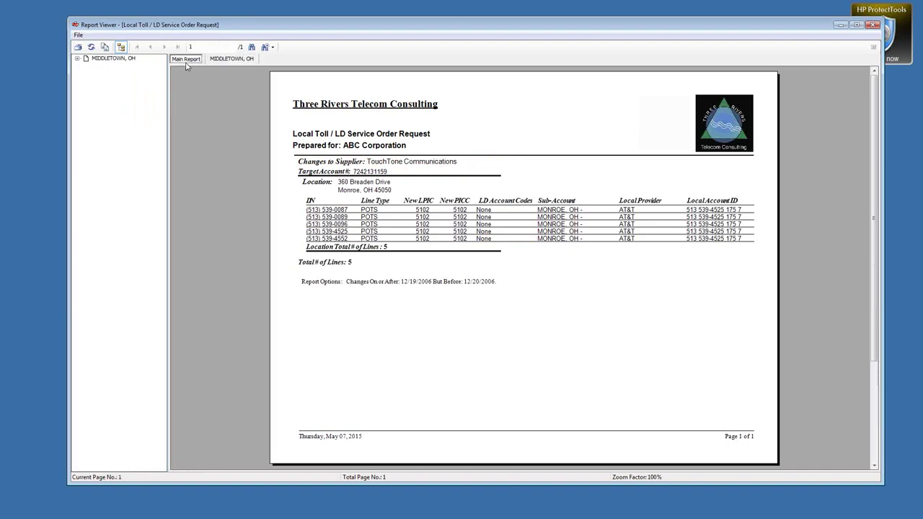
left_click(218, 59)
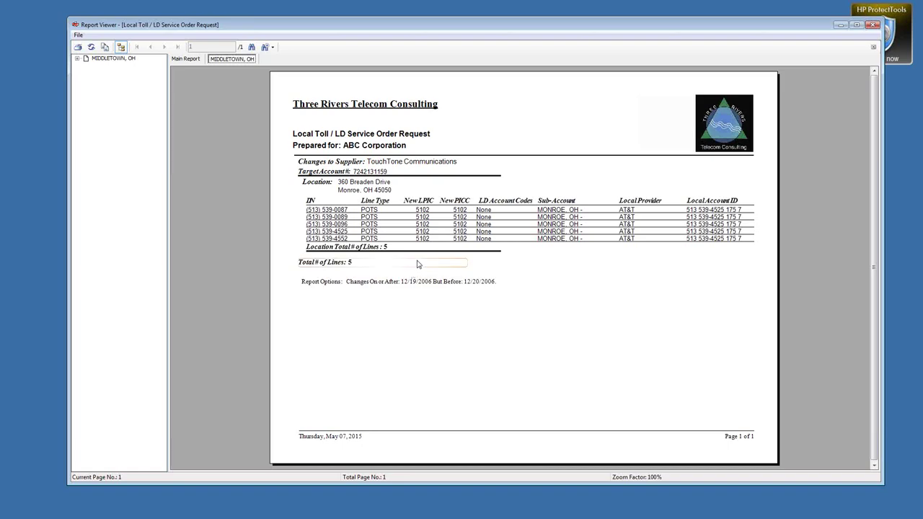
left_click(174, 62)
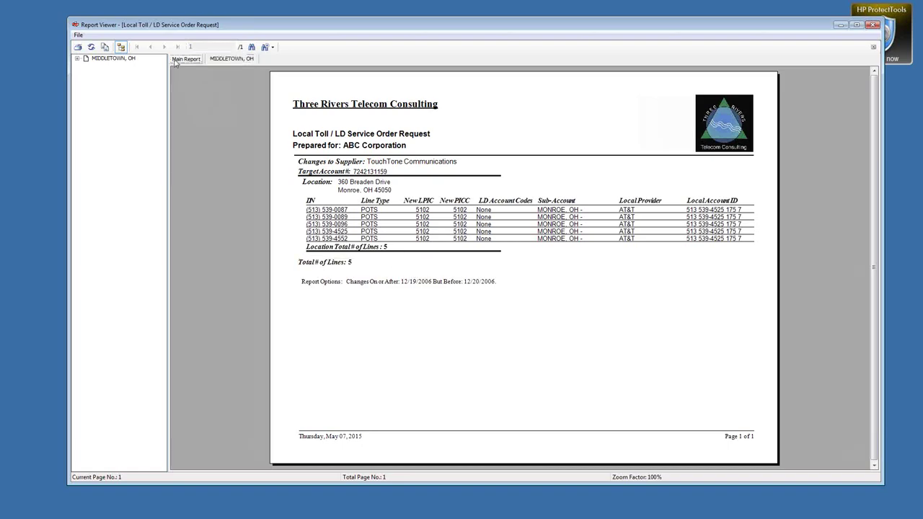
left_click(231, 59)
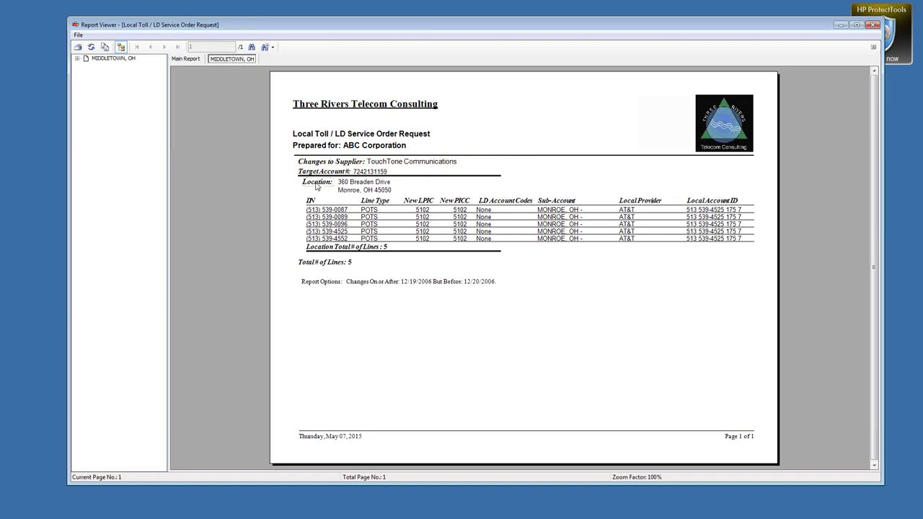
left_click(78, 59)
left_click(189, 59)
Step: Expand TouchTone Communications and the target account to show its seven locations, then reopen the MIDDLETOWN, OH tab
left_click(77, 59)
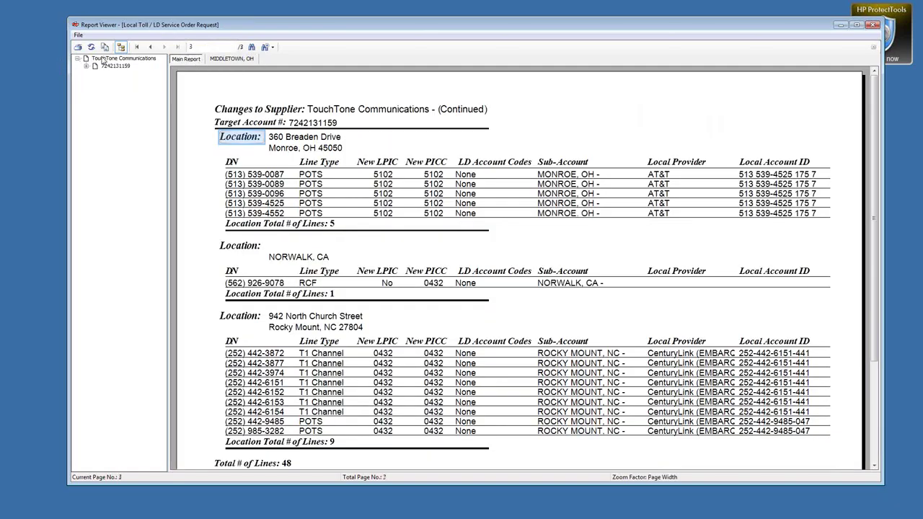
left_click(104, 59)
left_click(116, 66)
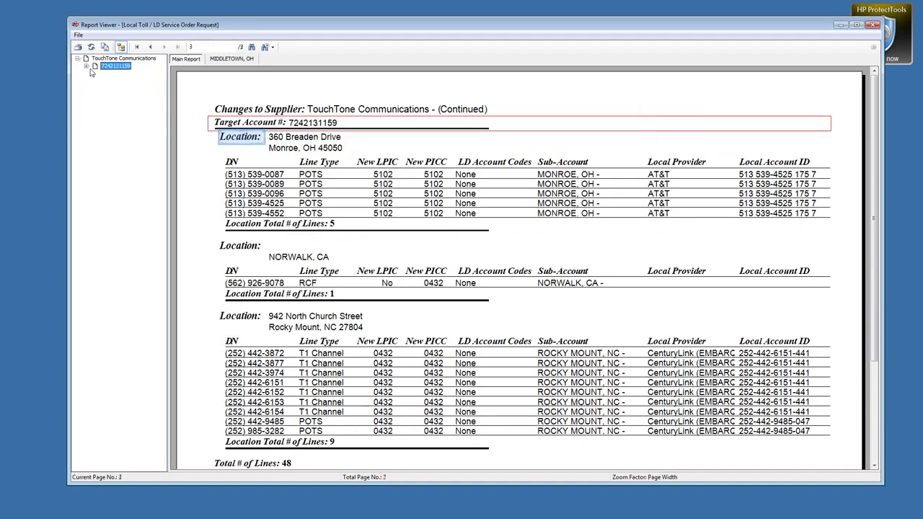
left_click(86, 66)
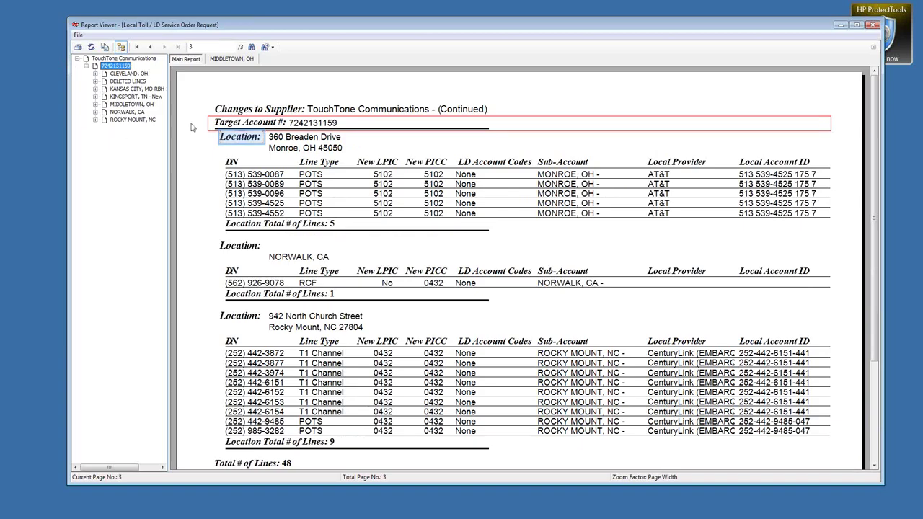
left_click(244, 64)
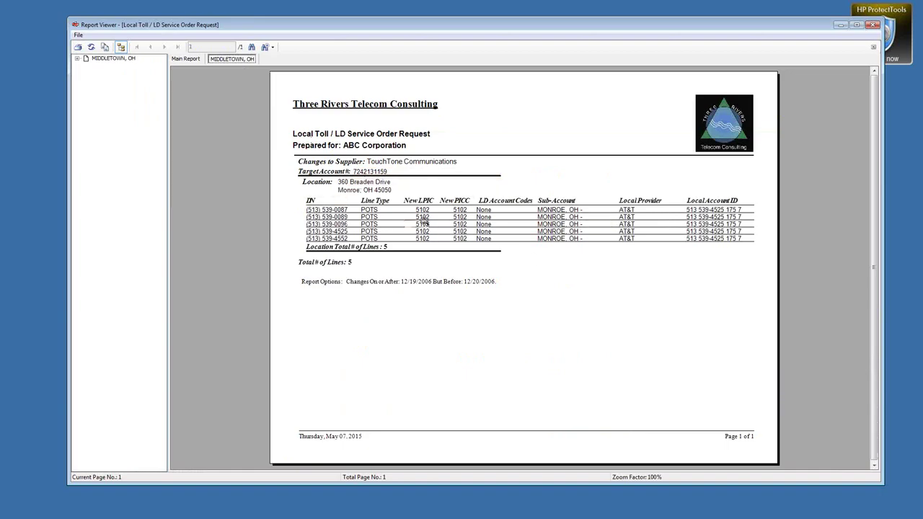
Step: Inspect the Middletown lines' phone numbers, New LPIC, New PICC and LD Account Codes values
left_click(346, 209)
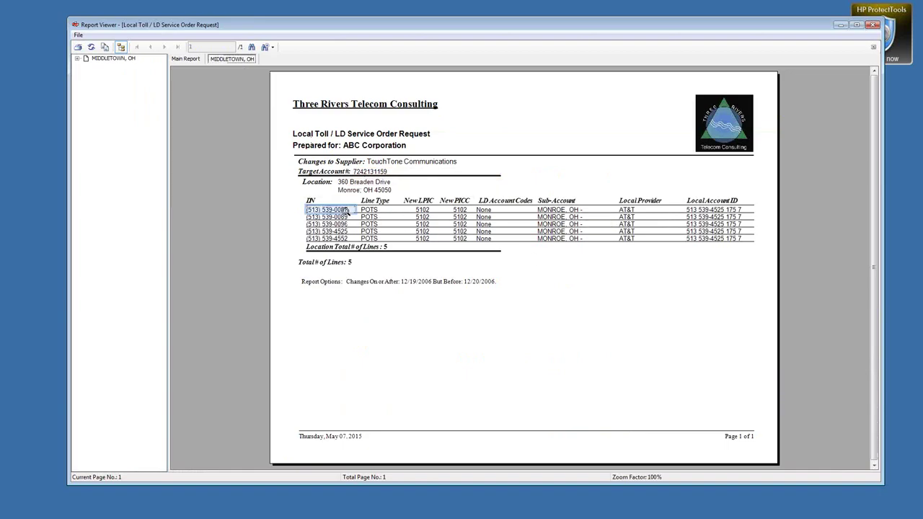
left_click(343, 216)
left_click(421, 210)
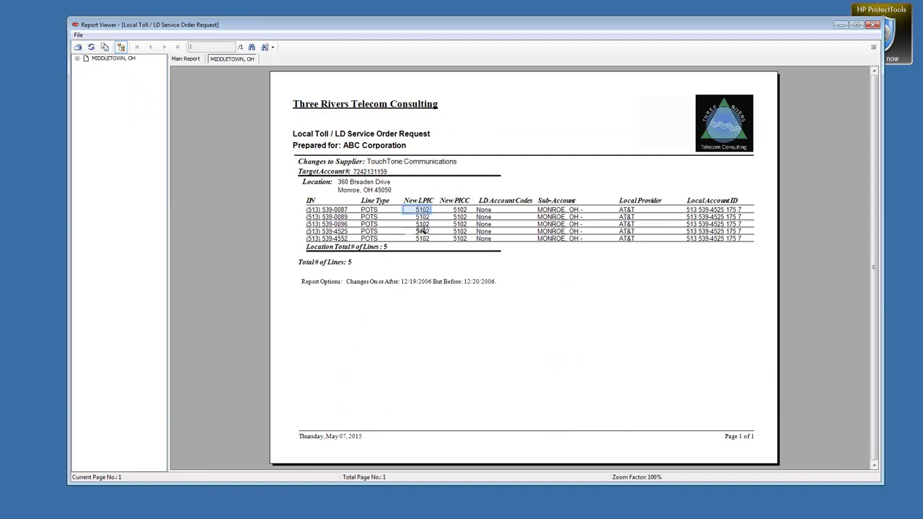
left_click(454, 209)
left_click(426, 209)
left_click(453, 209)
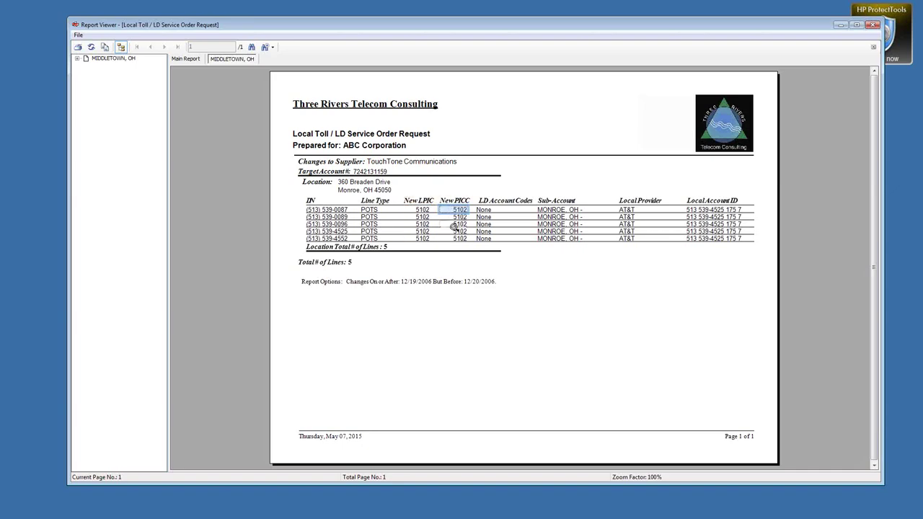
left_click(485, 209)
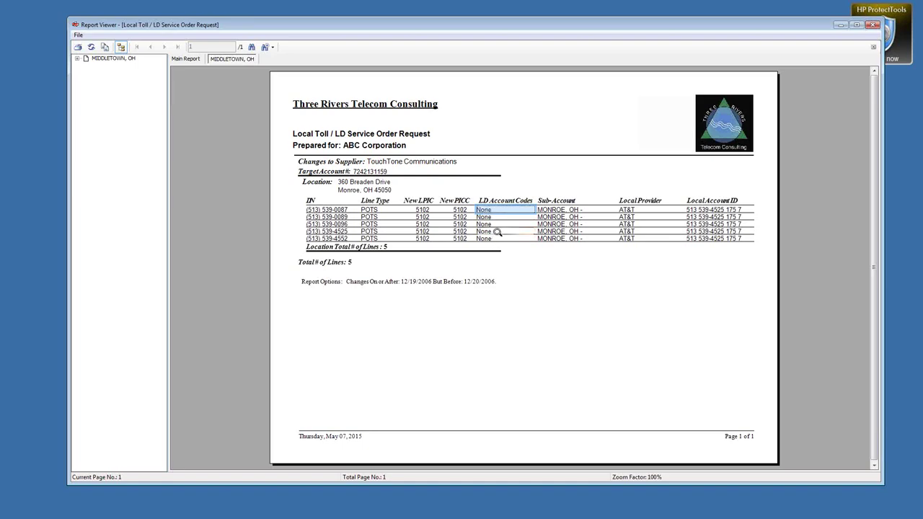
Step: Check the Sub-Account and Target Account number, then bring the Windstream (PAETEC) Service Account Details form forward
left_click(560, 209)
left_click(371, 171)
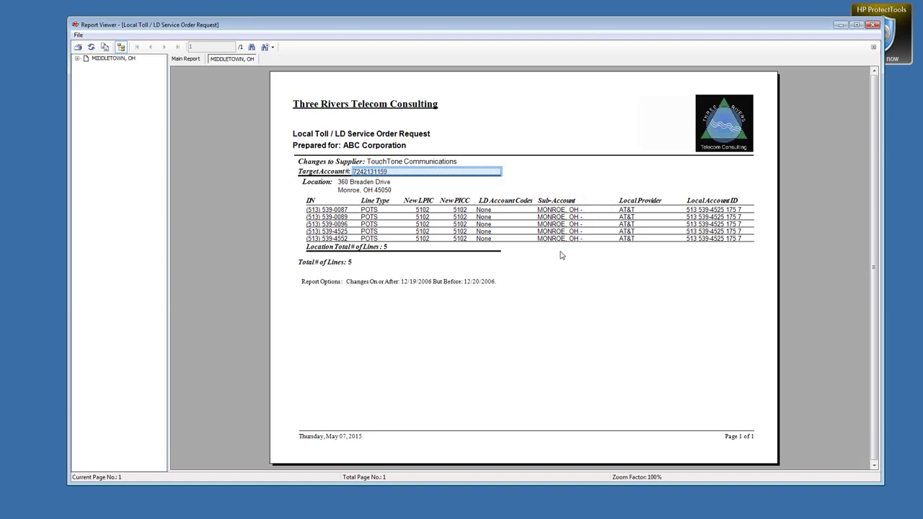
left_click_drag(441, 27, 497, 69)
left_click(493, 47)
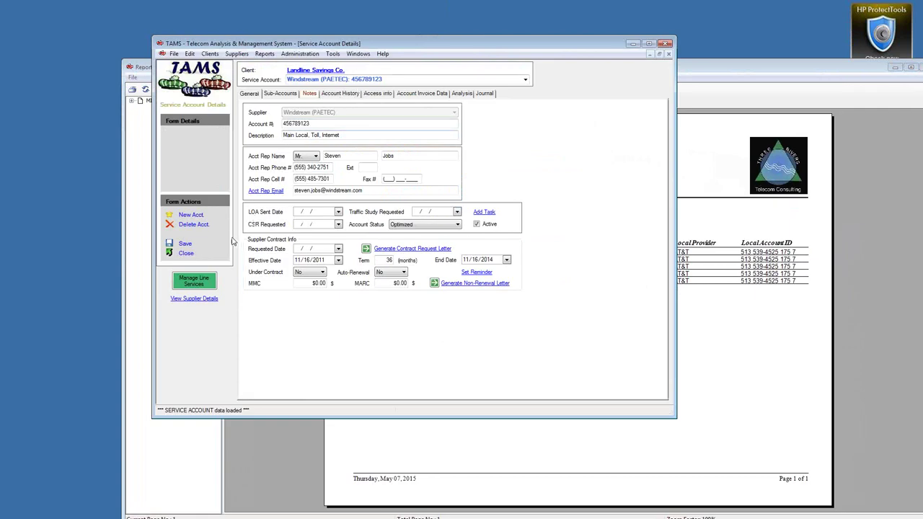
Step: Bring the Report Viewer with the MIDDLETOWN, OH drill-down back in front of the account form
left_click(357, 53)
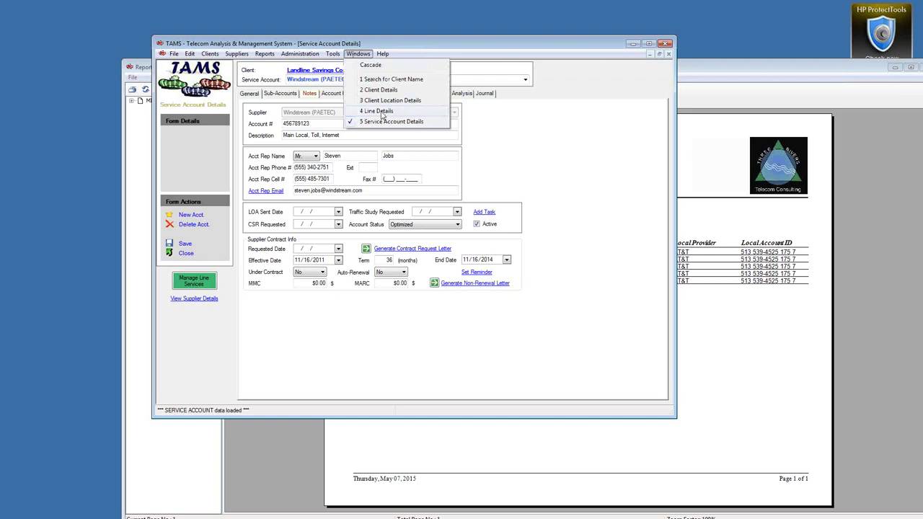
left_click(624, 58)
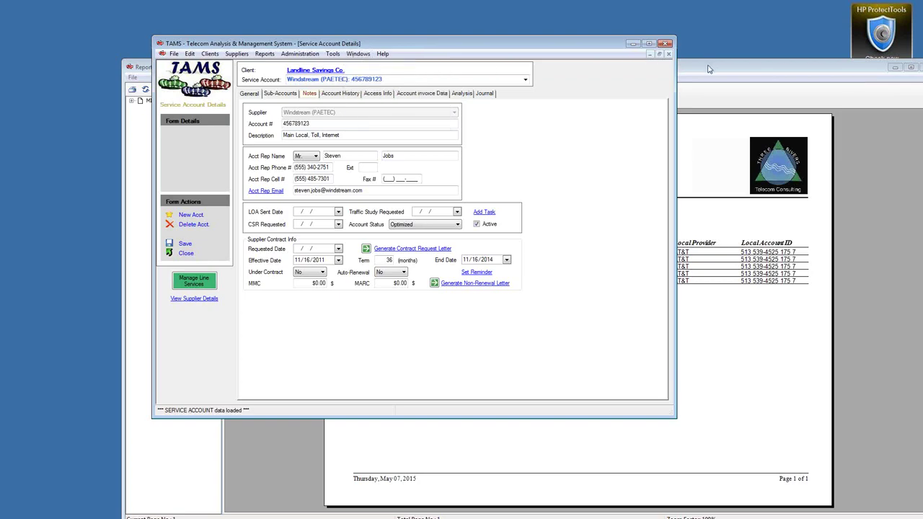
left_click(708, 70)
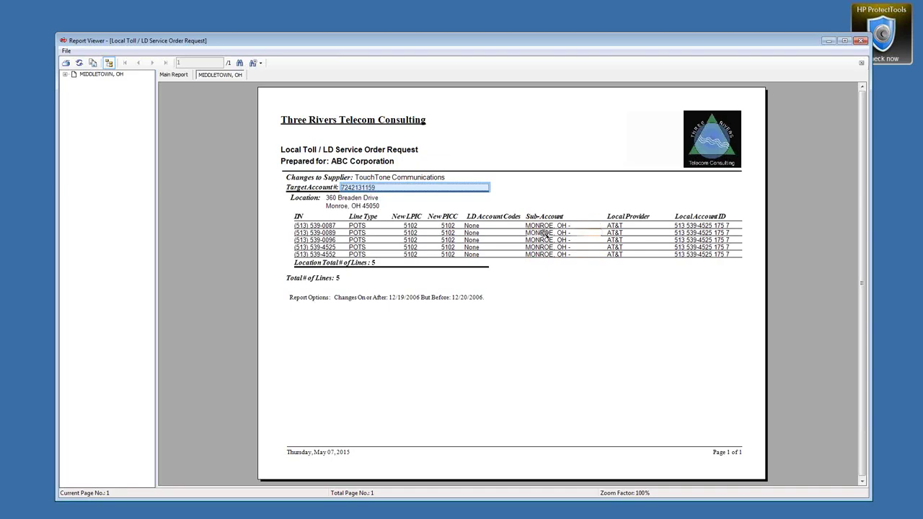
left_click(625, 226)
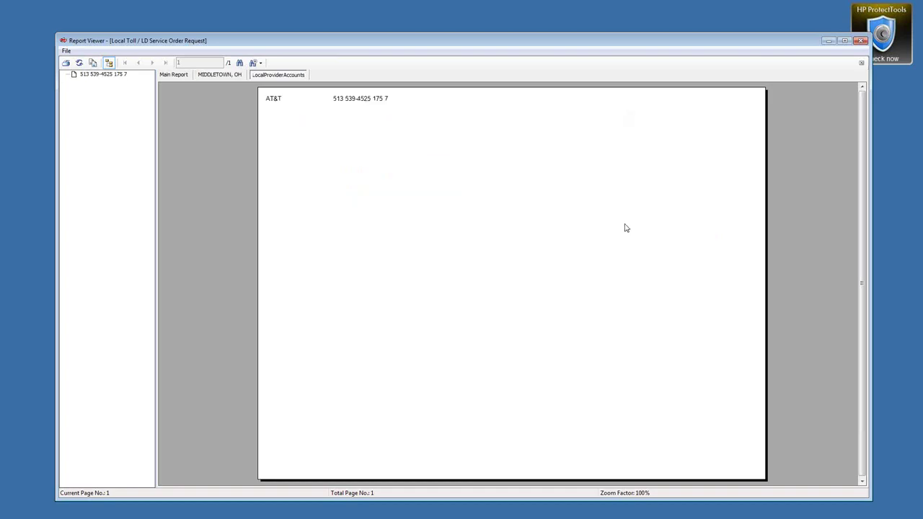
left_click(861, 62)
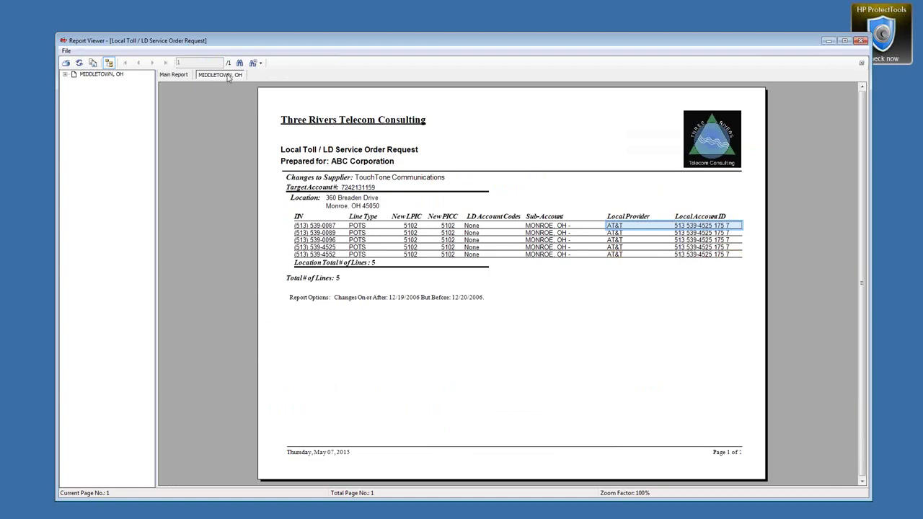
left_click(422, 182)
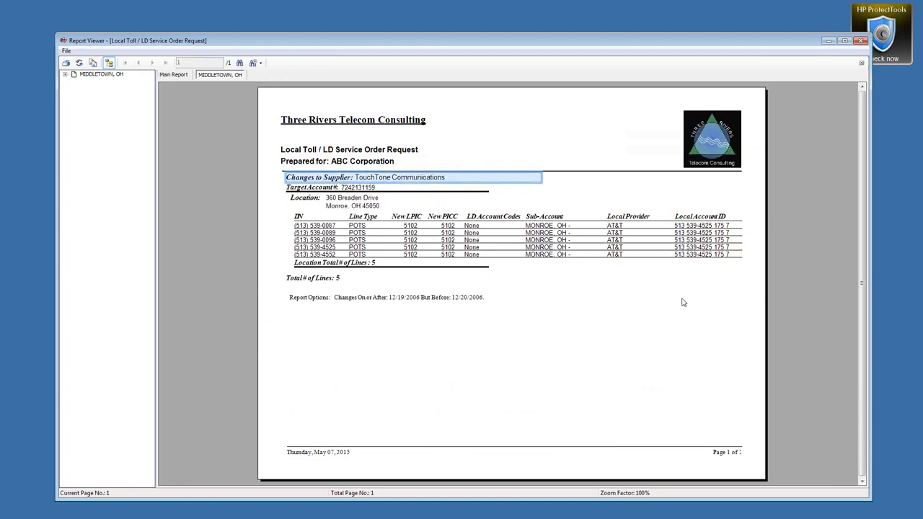